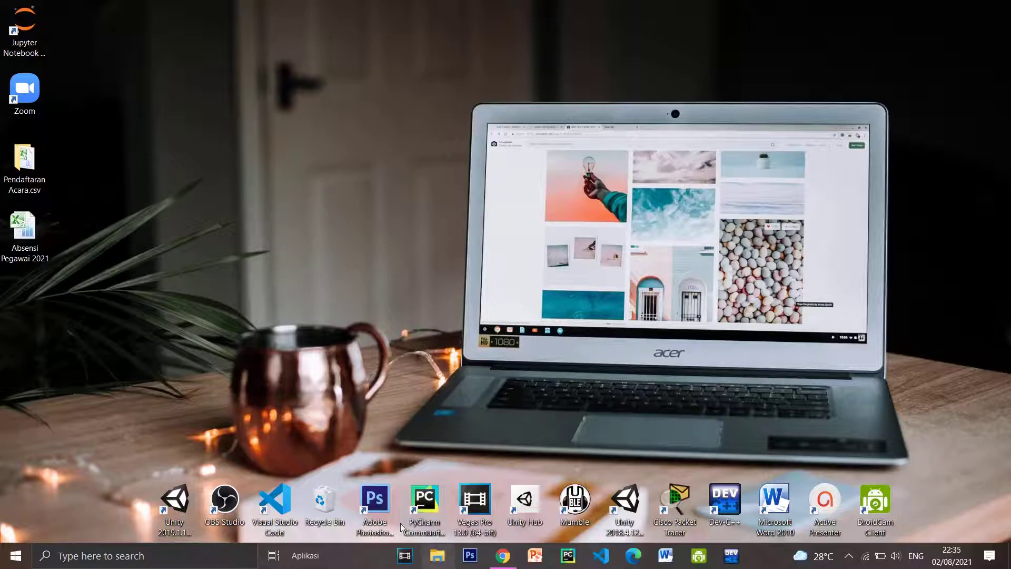
key(super+e)
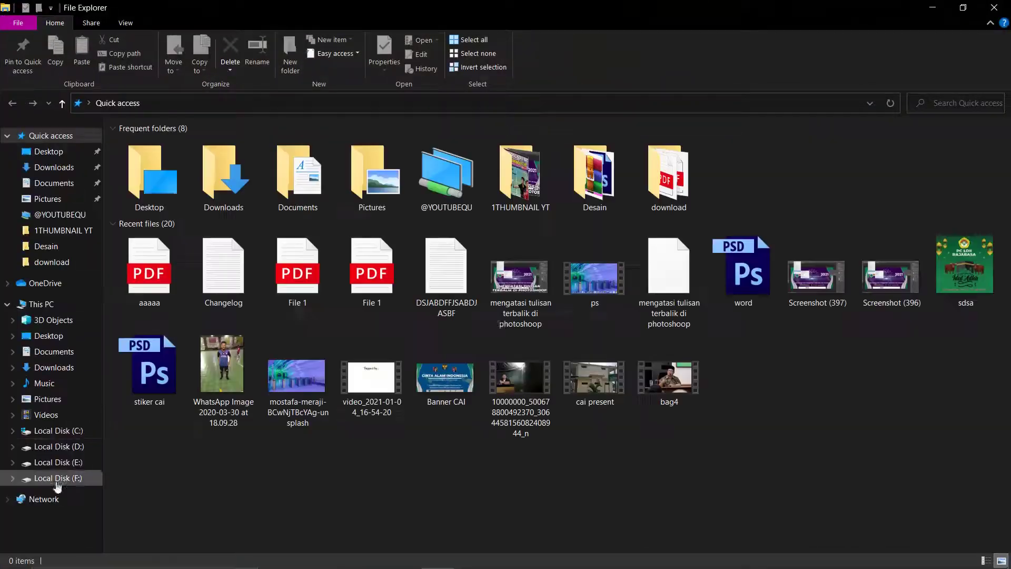
click(58, 462)
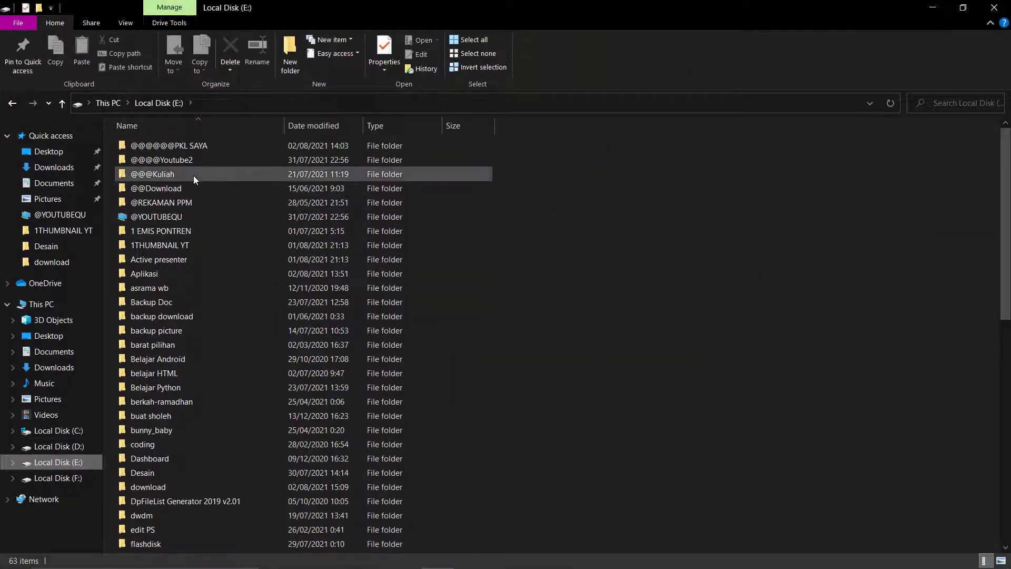
double_click(193, 175)
click(932, 8)
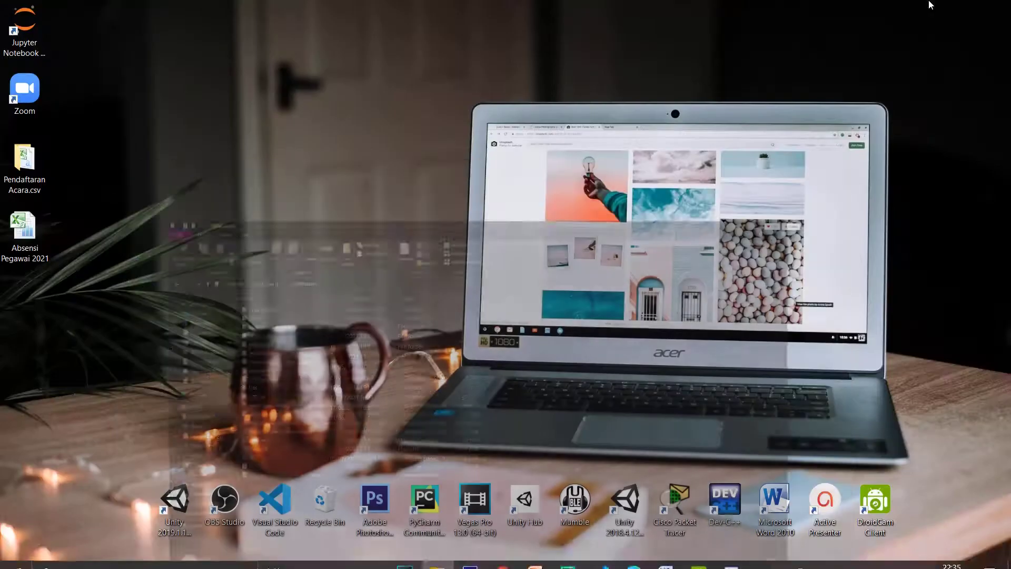
Step: Refresh the desktop twice and bring up the Chrome browser window
right_click(582, 106)
click(627, 148)
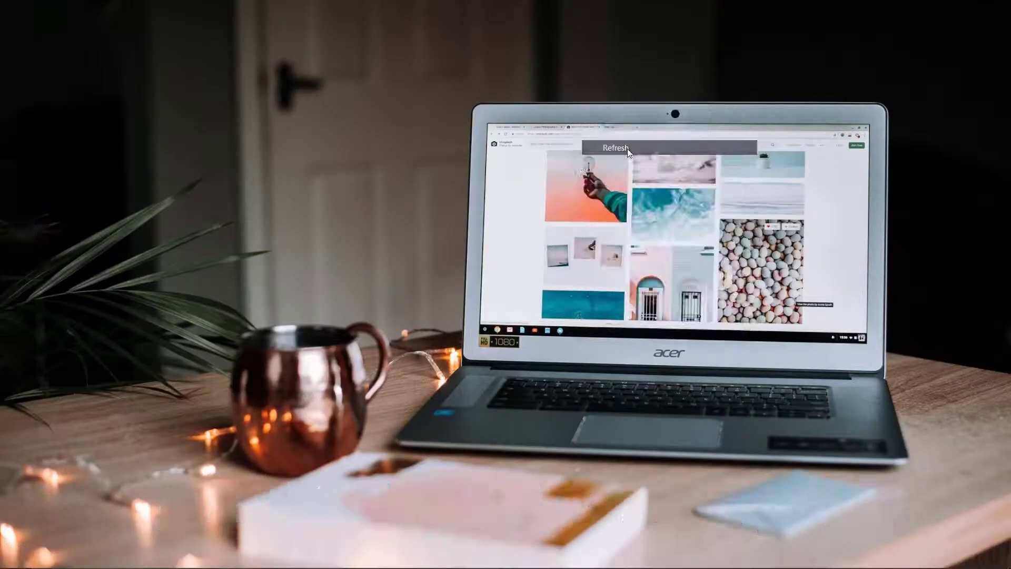
right_click(507, 167)
click(548, 209)
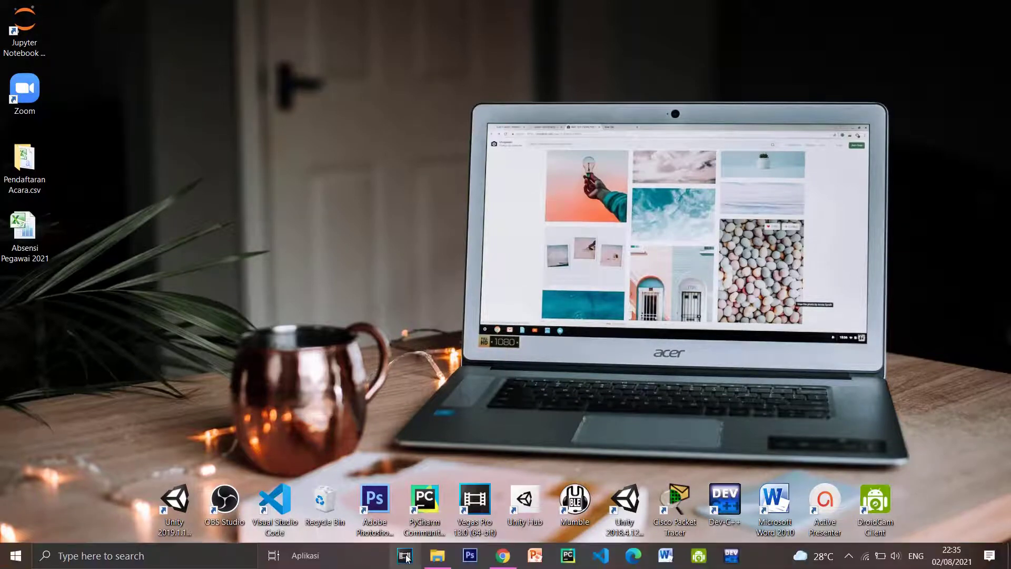
click(503, 561)
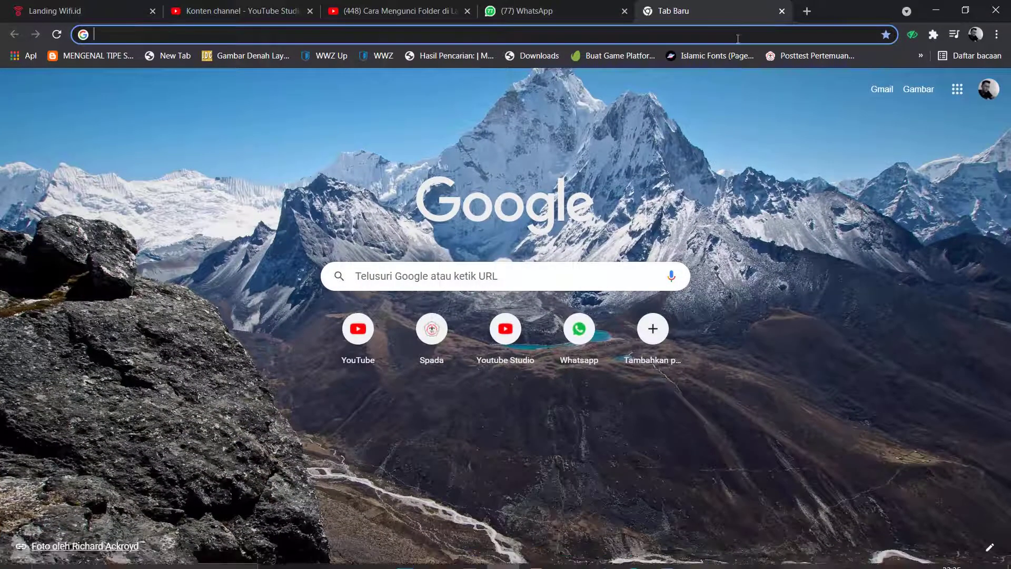
Step: Search Google for 'anvi folder locker' and open the first Uptodown result
click(734, 34)
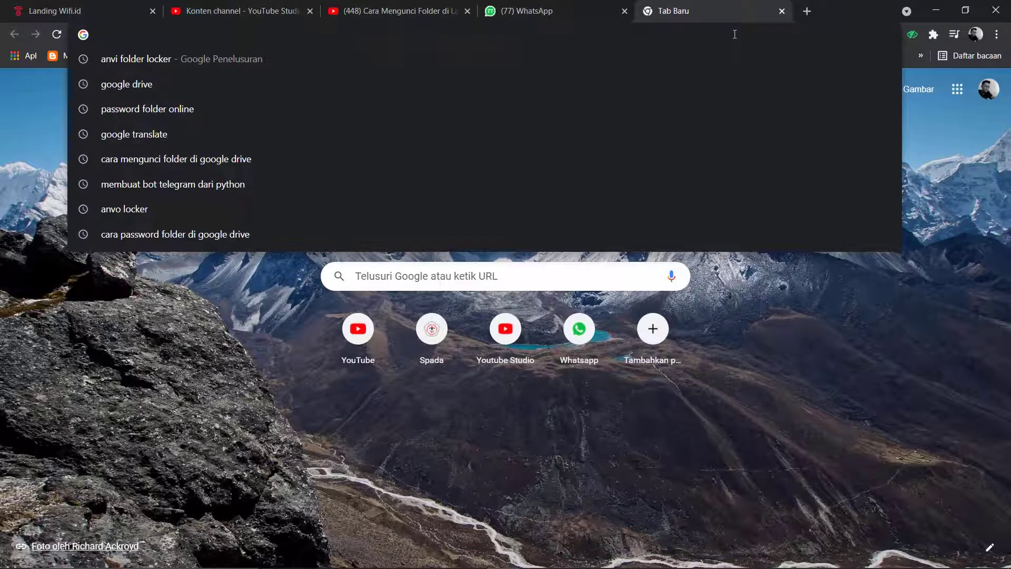
text(an)
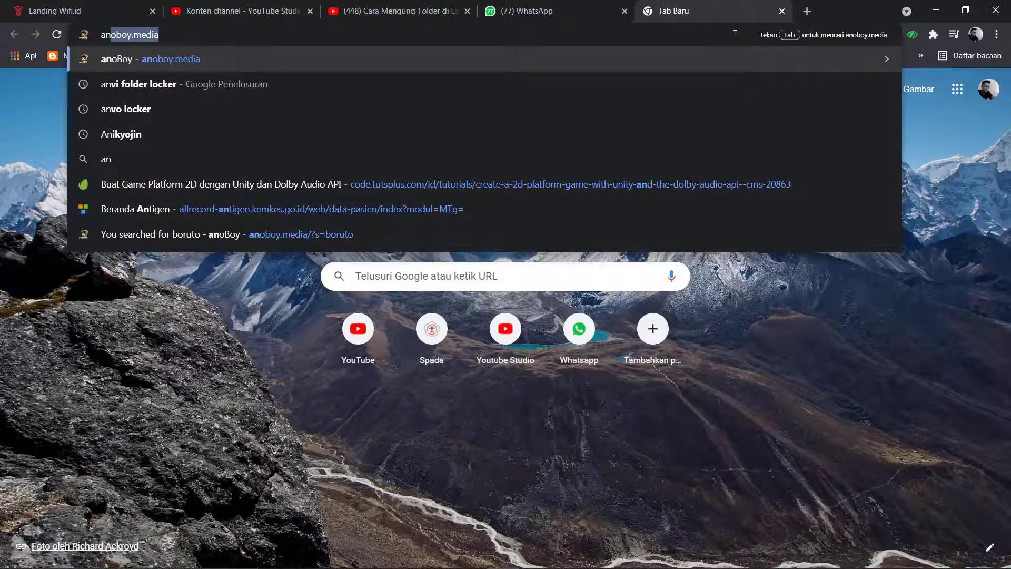
text(v)
key(Right)
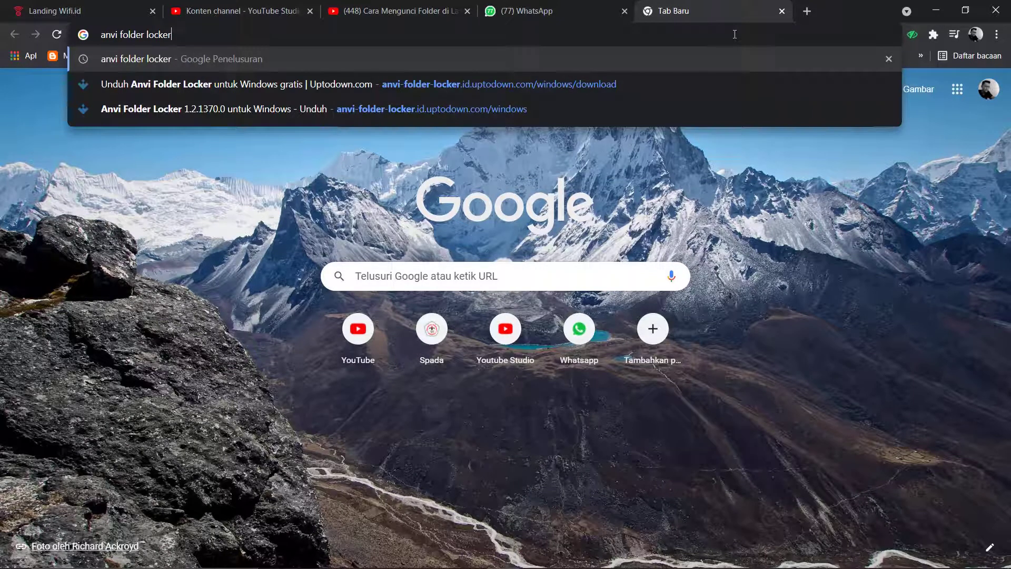
key(Return)
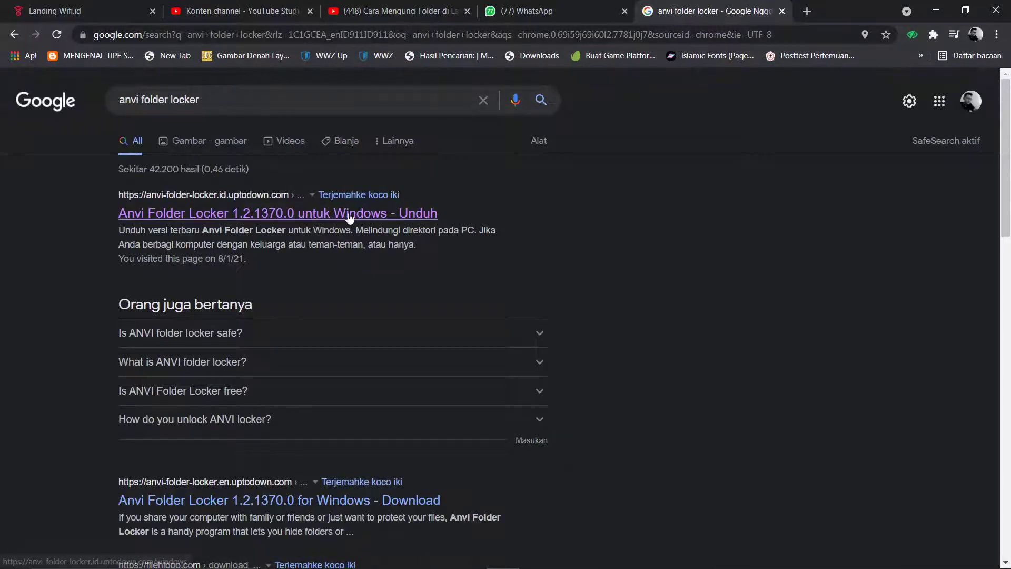
click(403, 217)
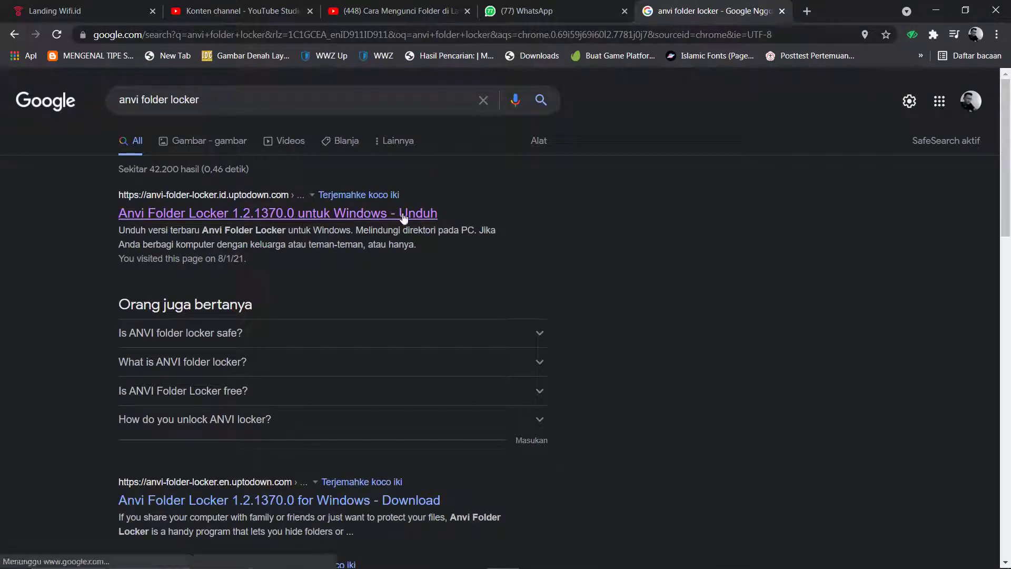
click(359, 215)
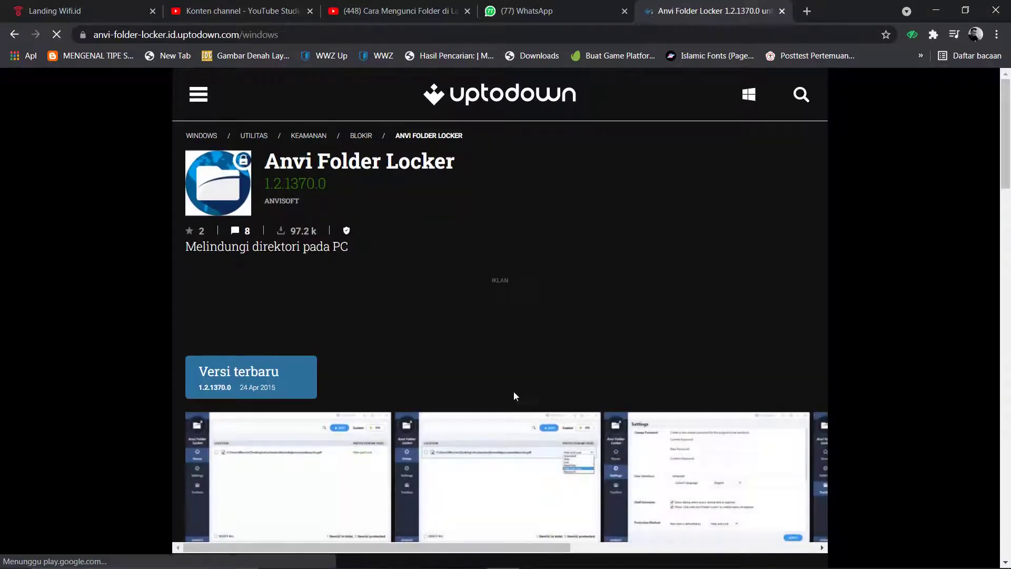
Step: Start downloading the Anvi Folder Locker installer from Uptodown, then cancel the Save As dialog
scroll(248, 374, down, 2)
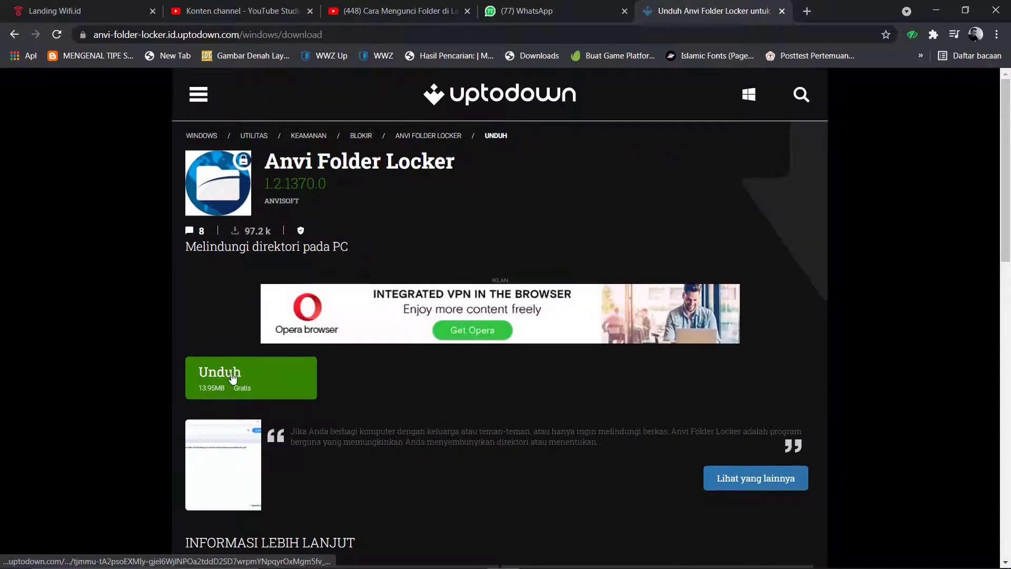
click(232, 378)
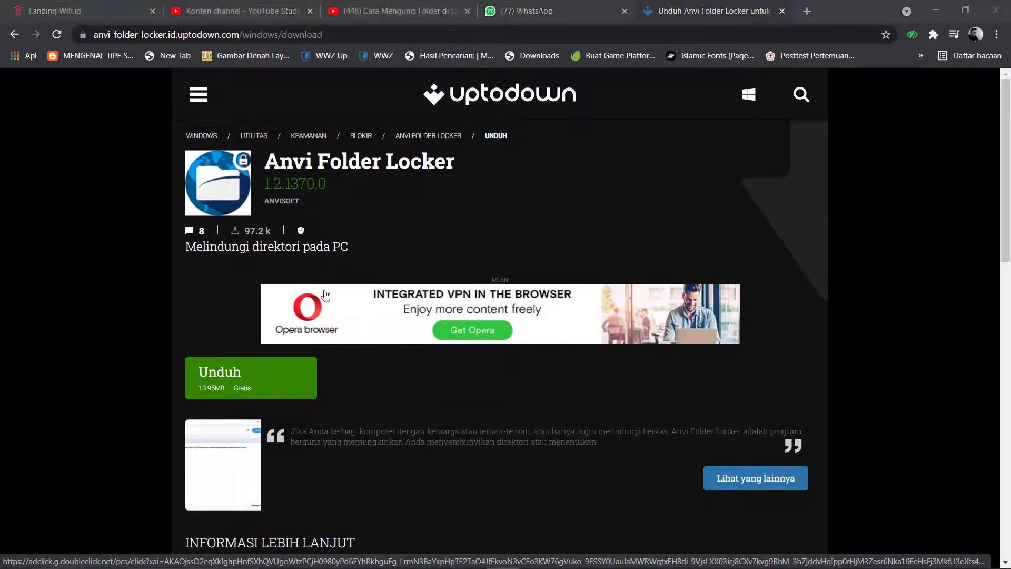
click(482, 340)
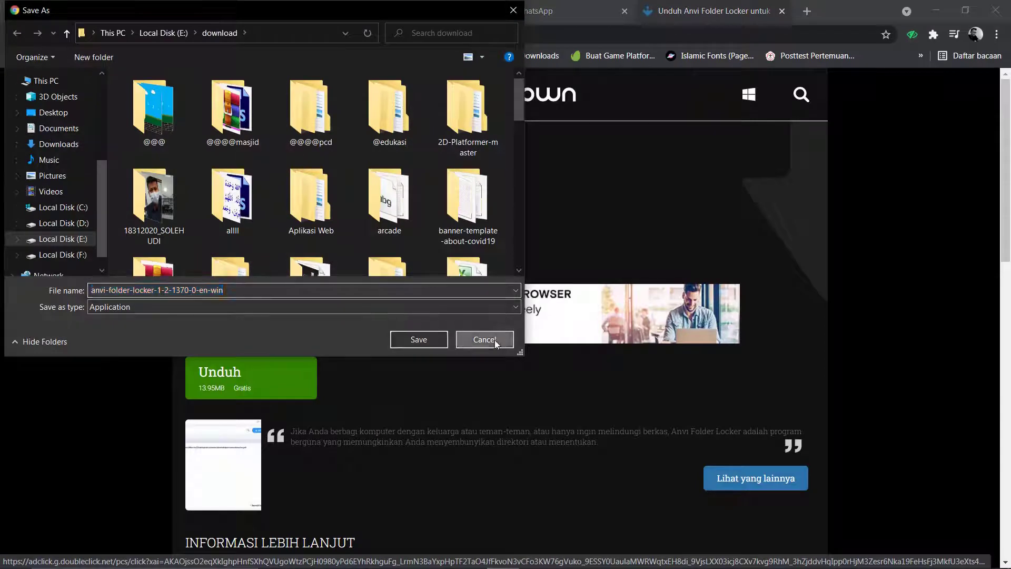
Step: Open E:\Aplikasi in File Explorer and run the anvi-folder-locker-1-2-1370-0-en-win installer
click(437, 562)
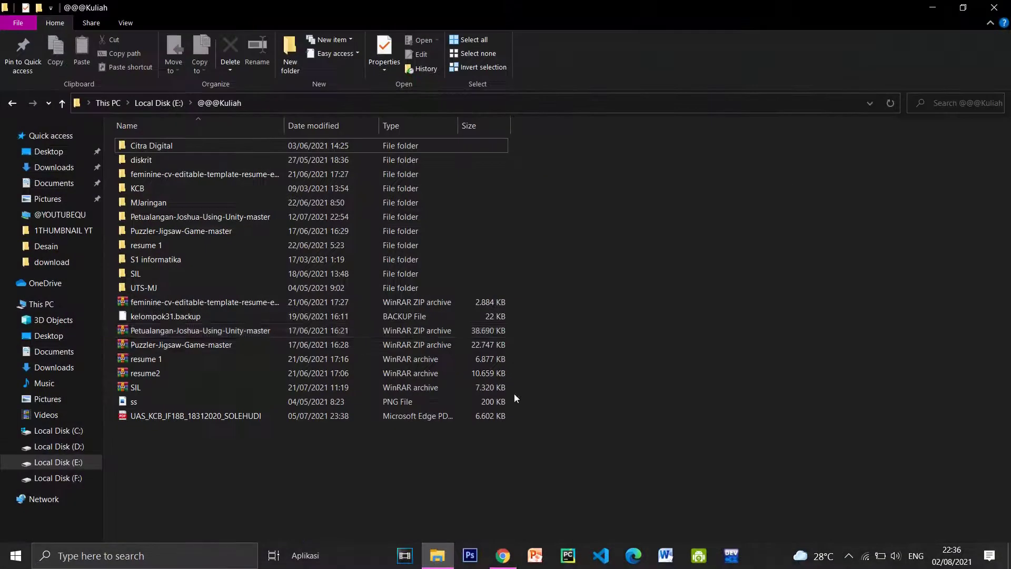
click(63, 463)
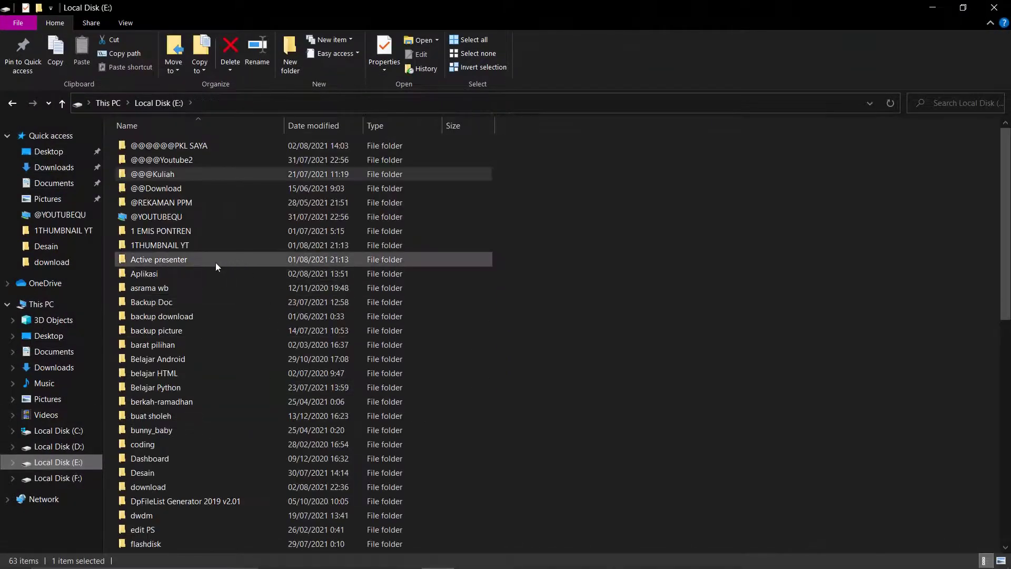
click(154, 273)
double_click(154, 274)
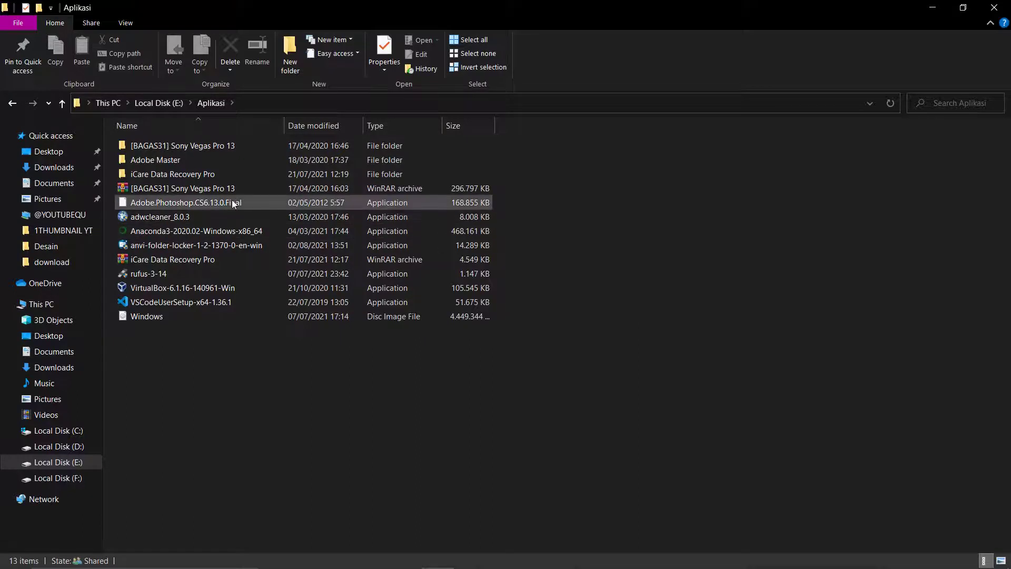
click(154, 246)
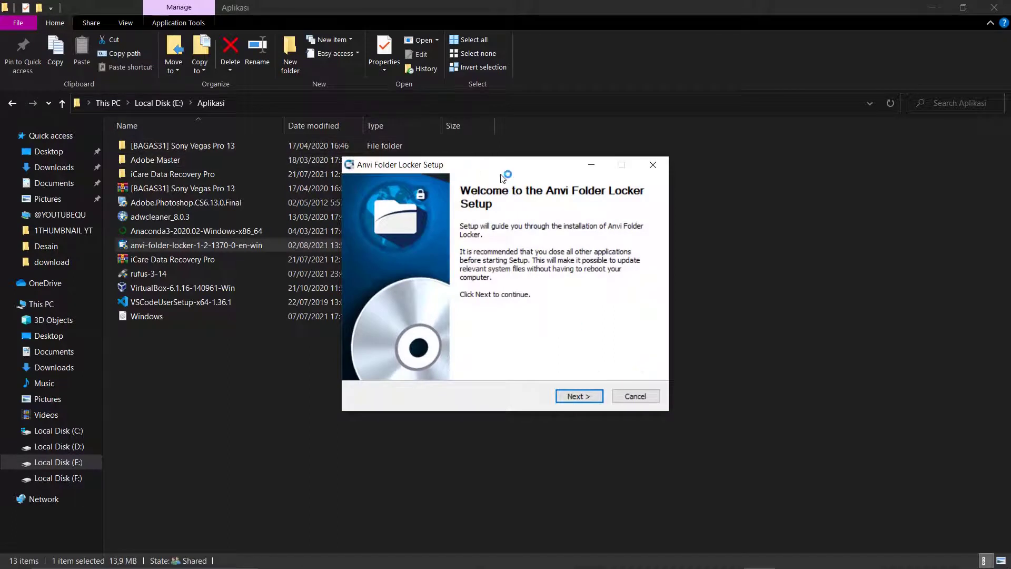
Step: Install Anvi Folder Locker to the default folder, allowing Explorer relaunch and skipping the changelog
drag(437, 165, 439, 210)
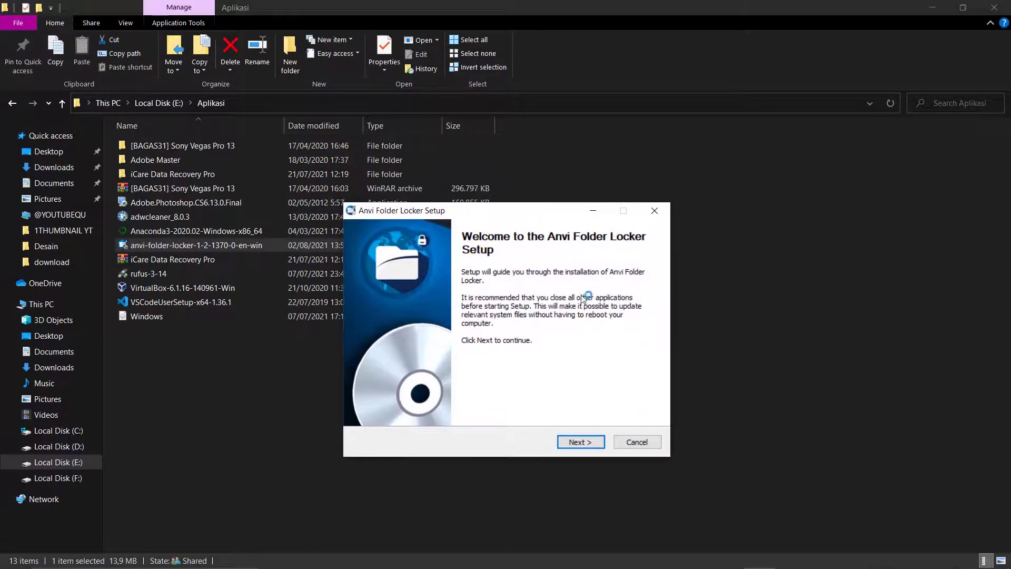
click(581, 442)
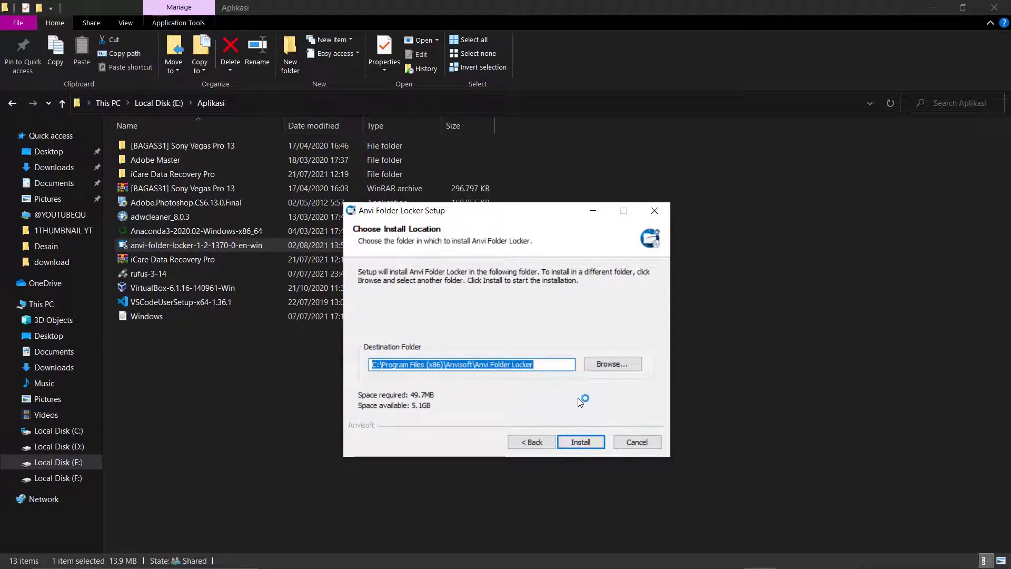
click(589, 443)
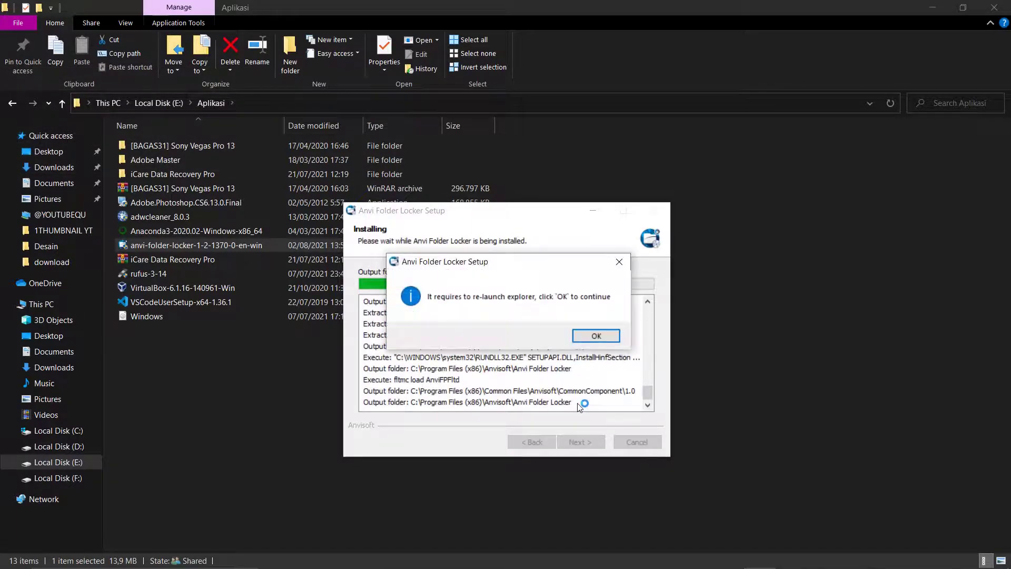
click(602, 336)
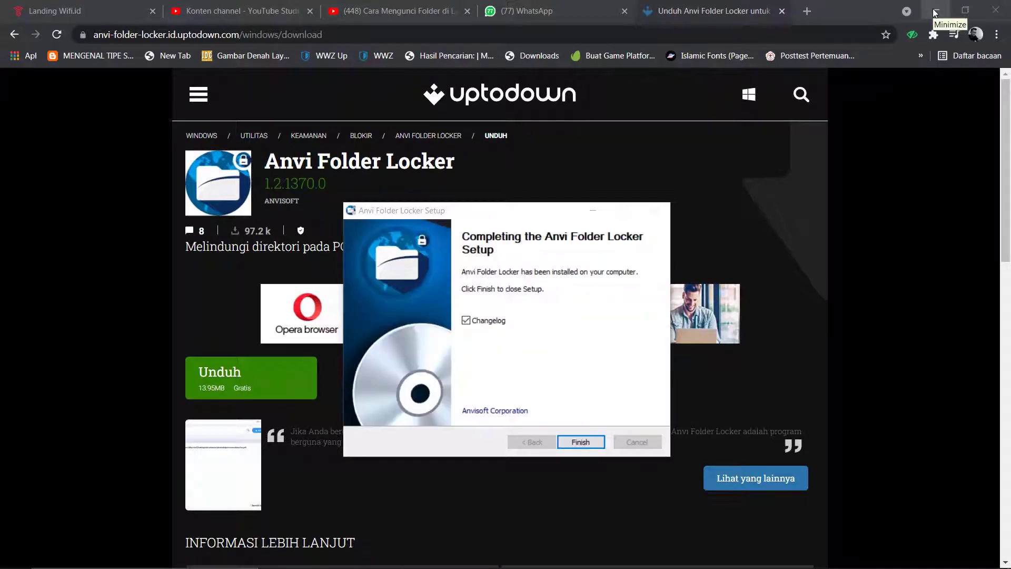
click(467, 320)
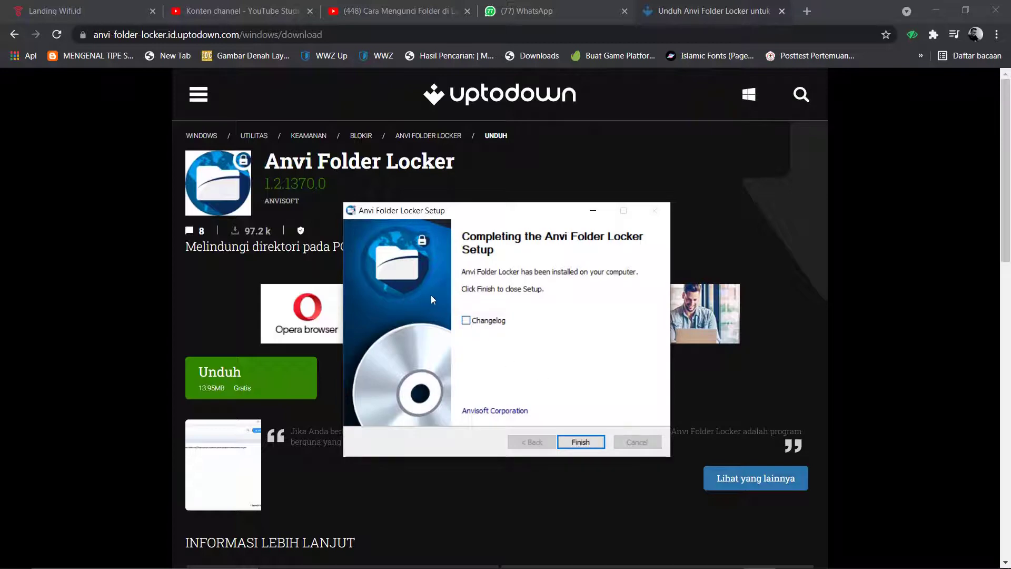
click(581, 442)
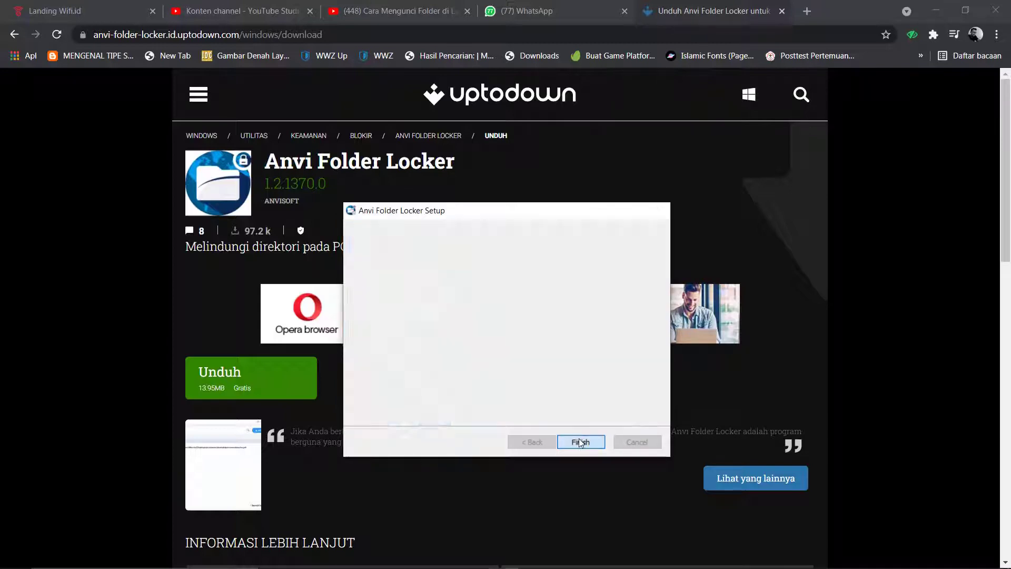
click(936, 10)
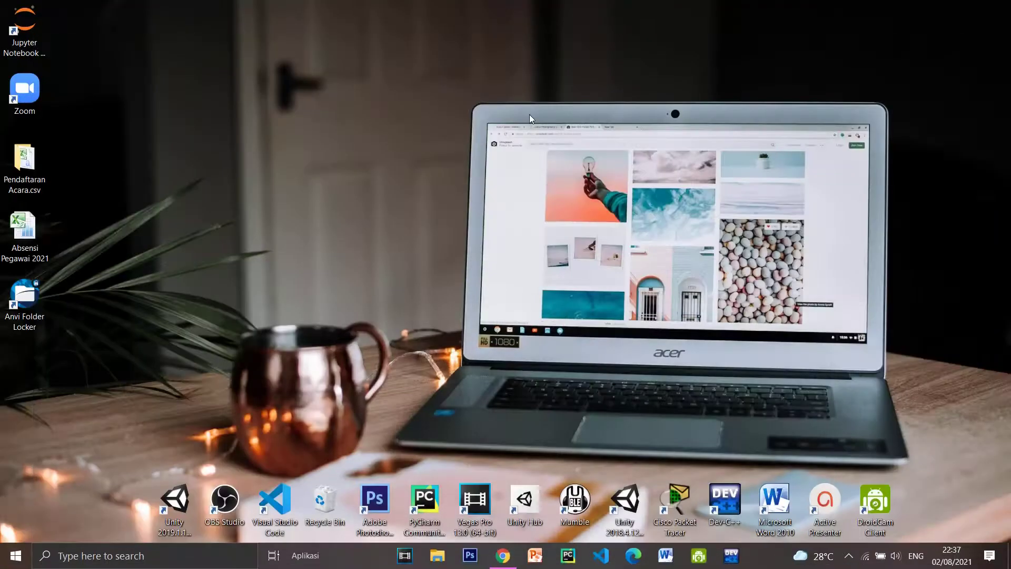
right_click(448, 115)
click(500, 156)
right_click(378, 170)
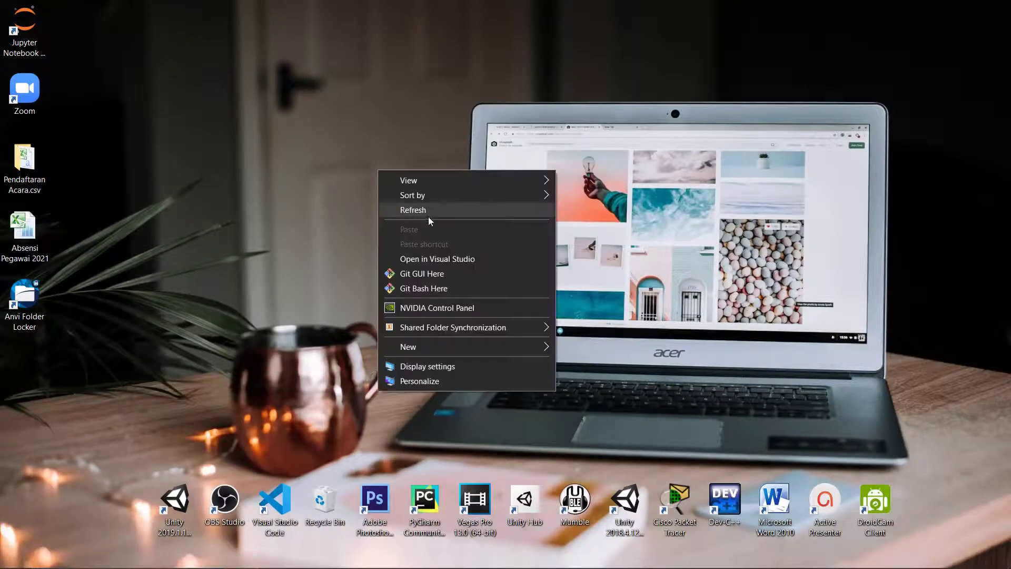
click(430, 211)
right_click(310, 182)
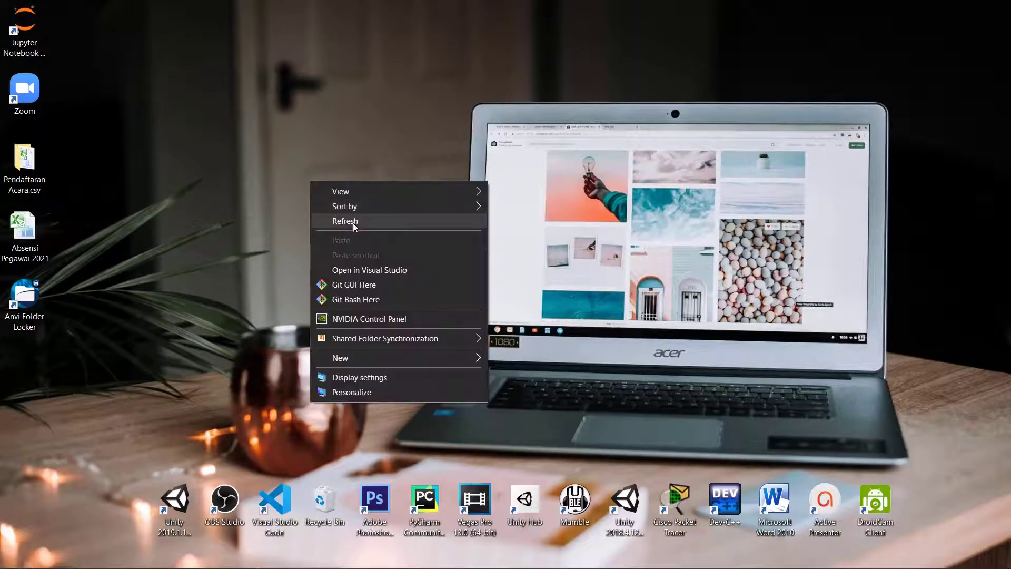
click(353, 222)
right_click(455, 209)
click(485, 249)
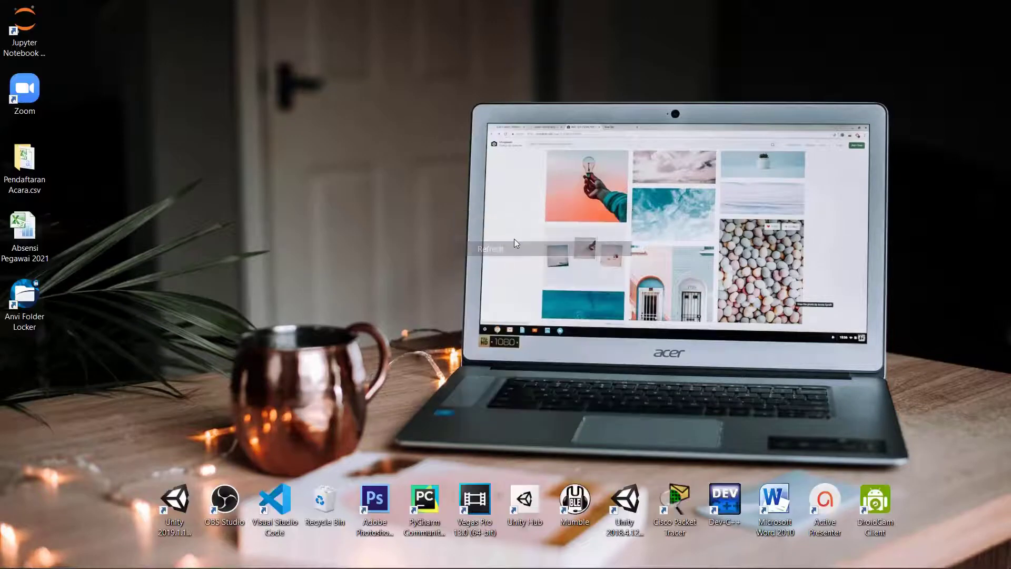
mouse_move(411, 564)
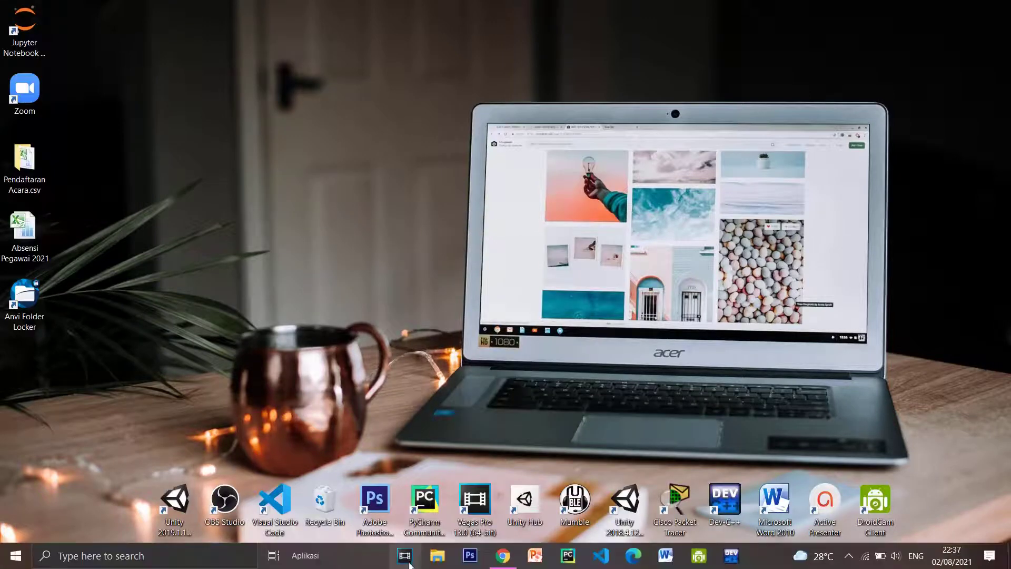
click(437, 553)
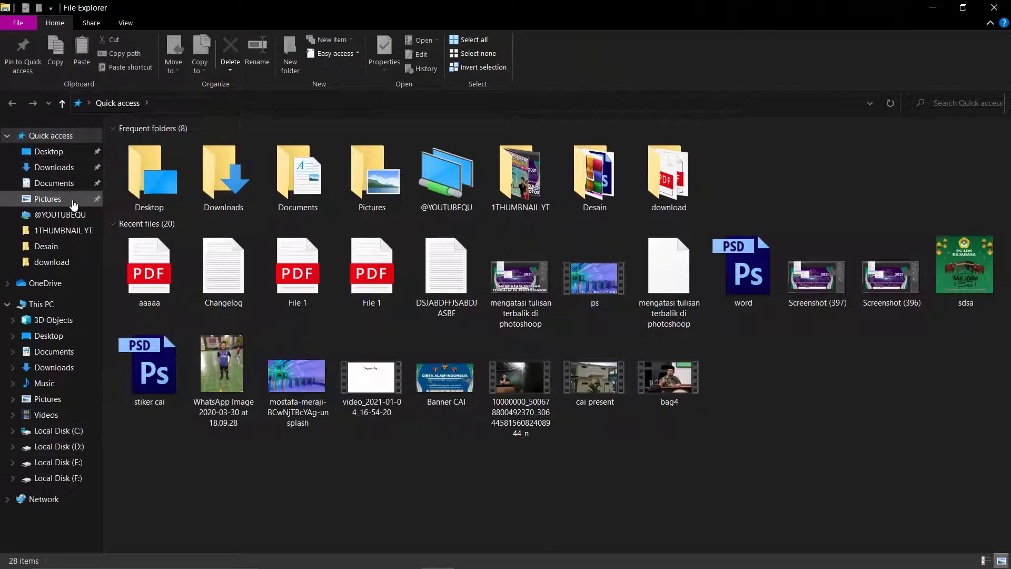
click(56, 187)
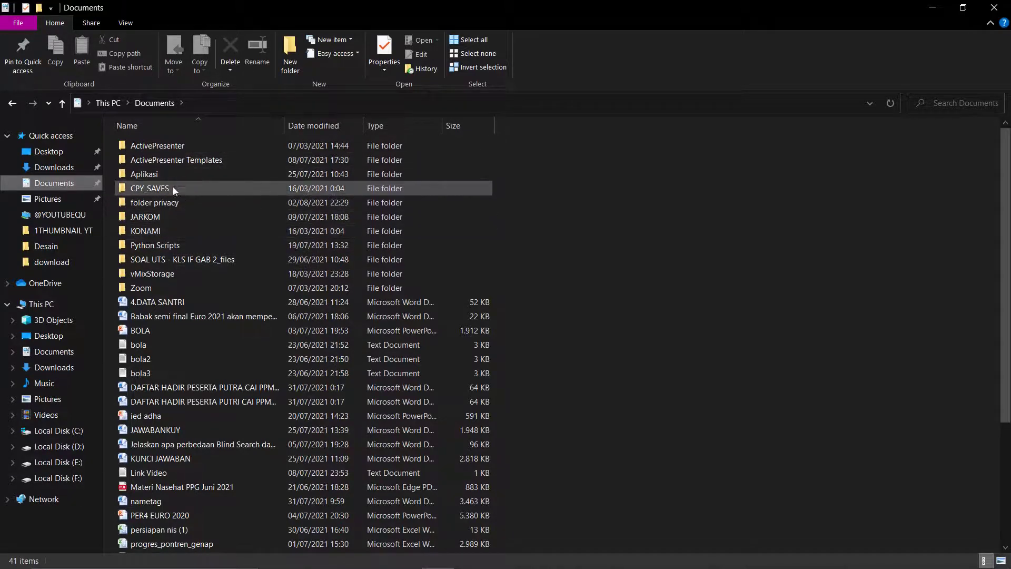
click(150, 206)
double_click(148, 203)
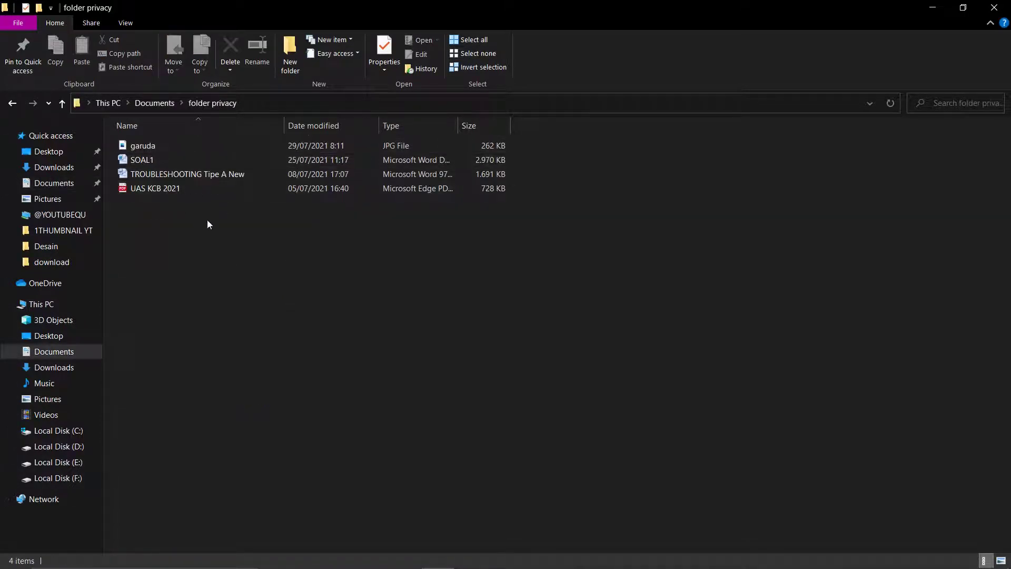
click(12, 104)
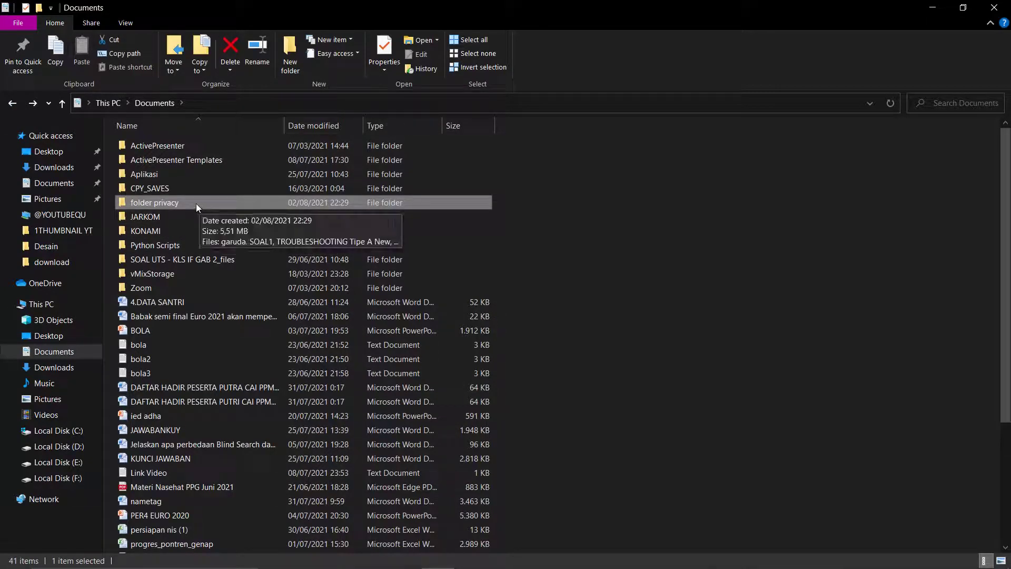
click(992, 7)
right_click(585, 122)
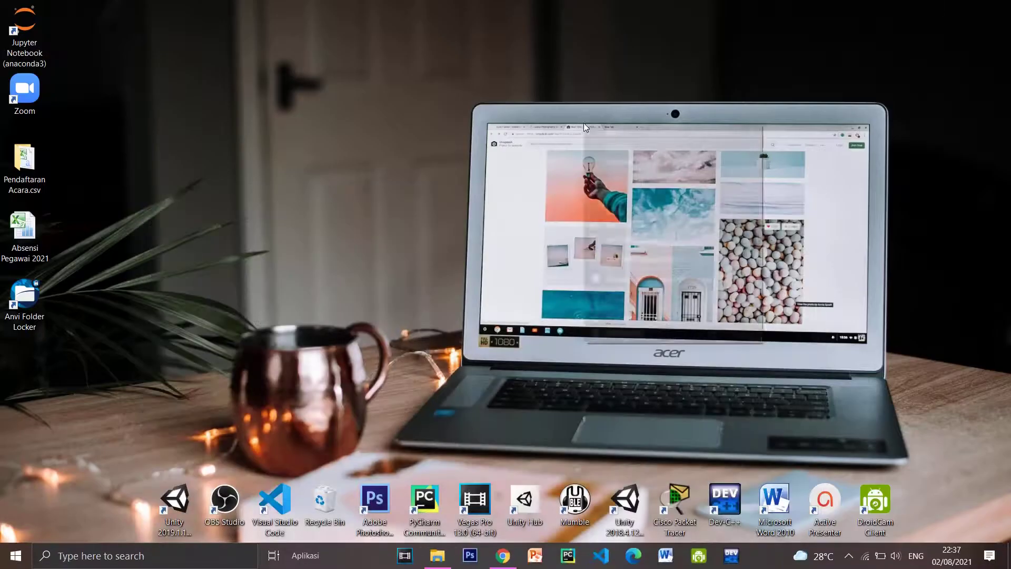
Step: Refresh the desktop, then find 'anvi' in Windows search and launch Anvi Folder Locker
click(626, 162)
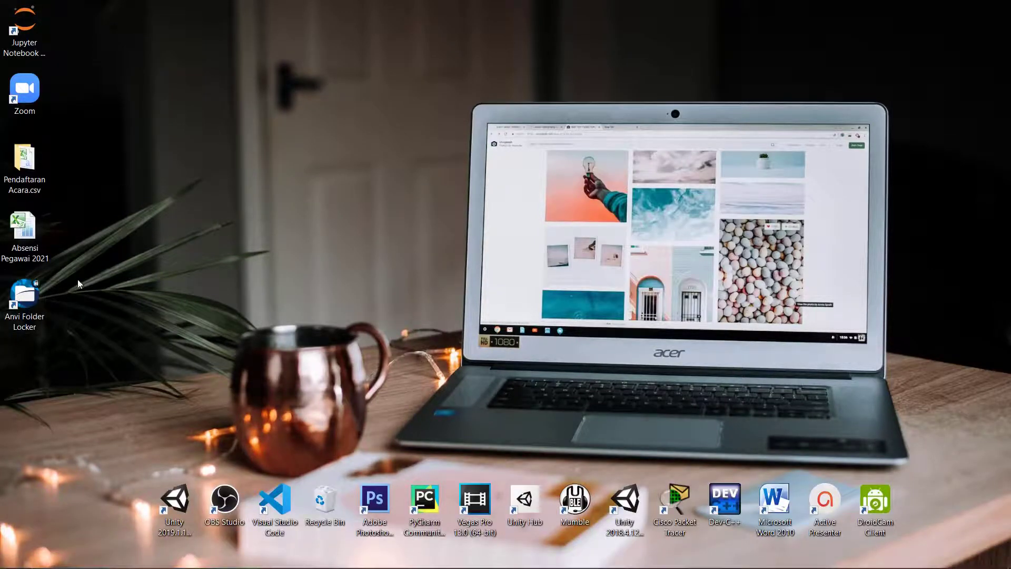
click(138, 556)
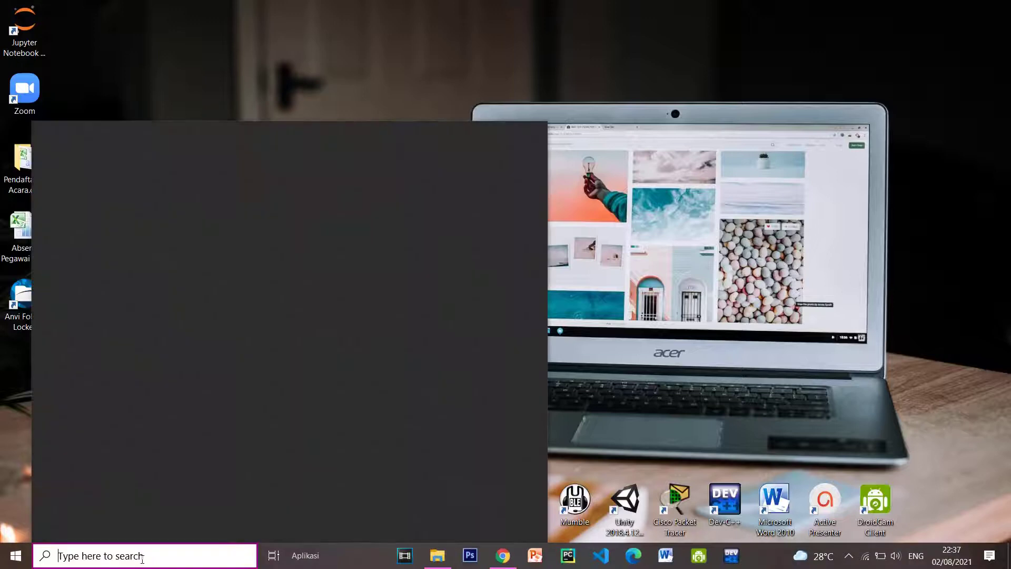
text(anvi)
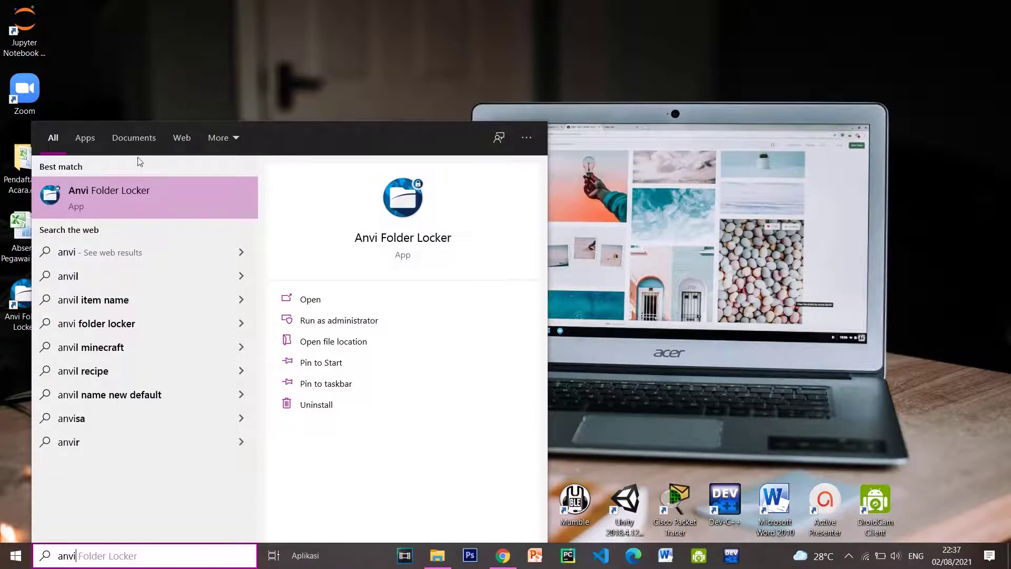
click(122, 195)
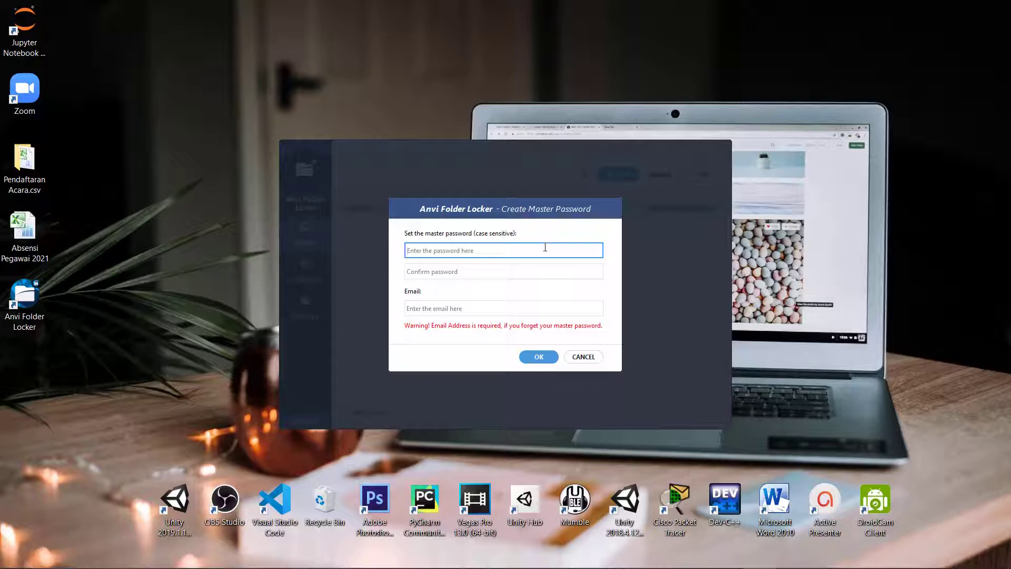
Step: Enter and confirm the master password, then fill in the recovery e-mail address
text(••)
key(BackSpace)
key(BackSpace)
text(•)
key(BackSpace)
key(BackSpace)
key(BackSpace)
key(BackSpace)
key(BackSpace)
key(BackSpace)
key(BackSpace)
key(BackSpace)
key(BackSpace)
key(BackSpace)
text(••)
key(Tab)
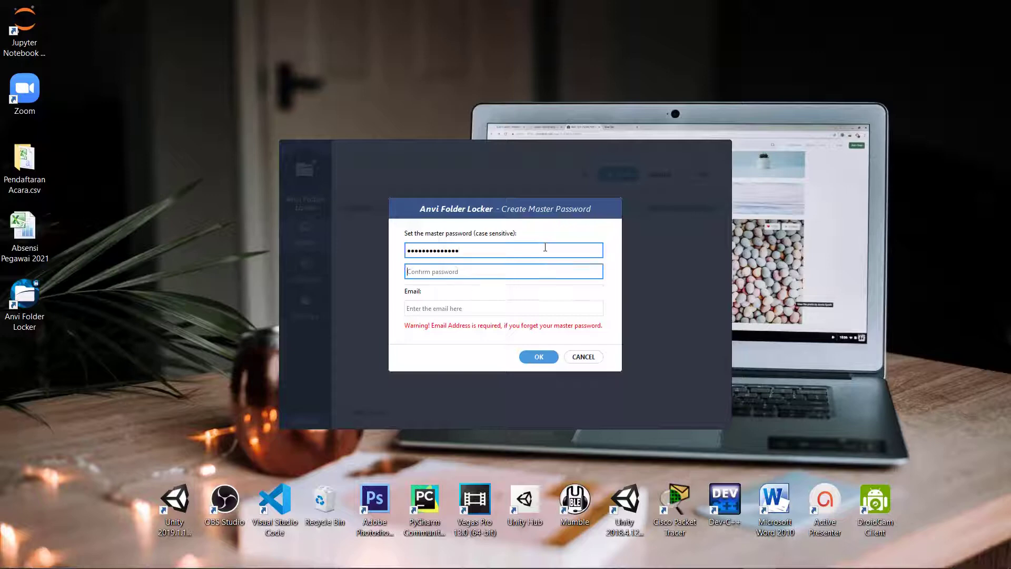
text(••)
click(530, 308)
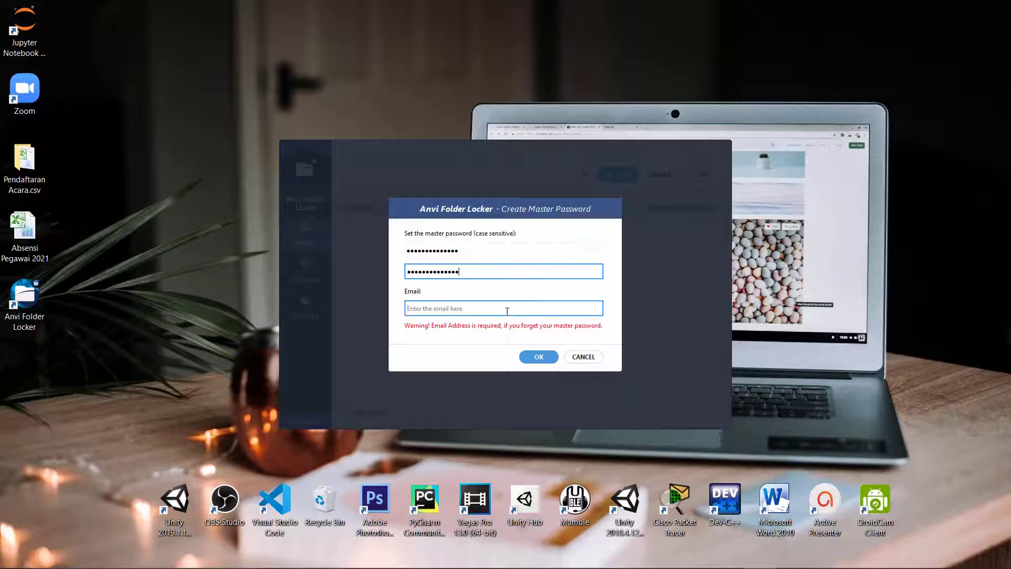
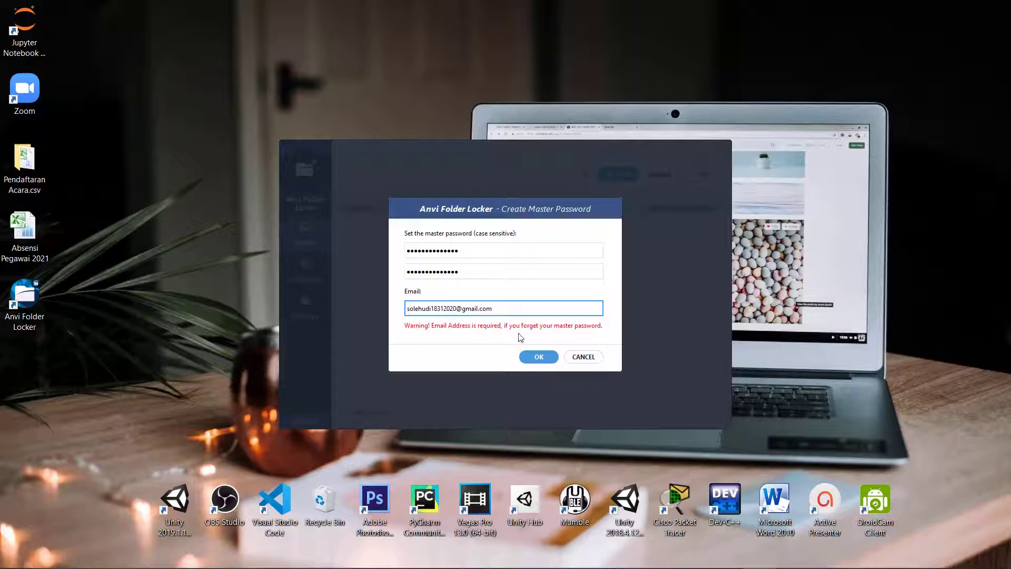
Step: Accept the master password setup and add Documents\folder privacy to the protected list
click(547, 358)
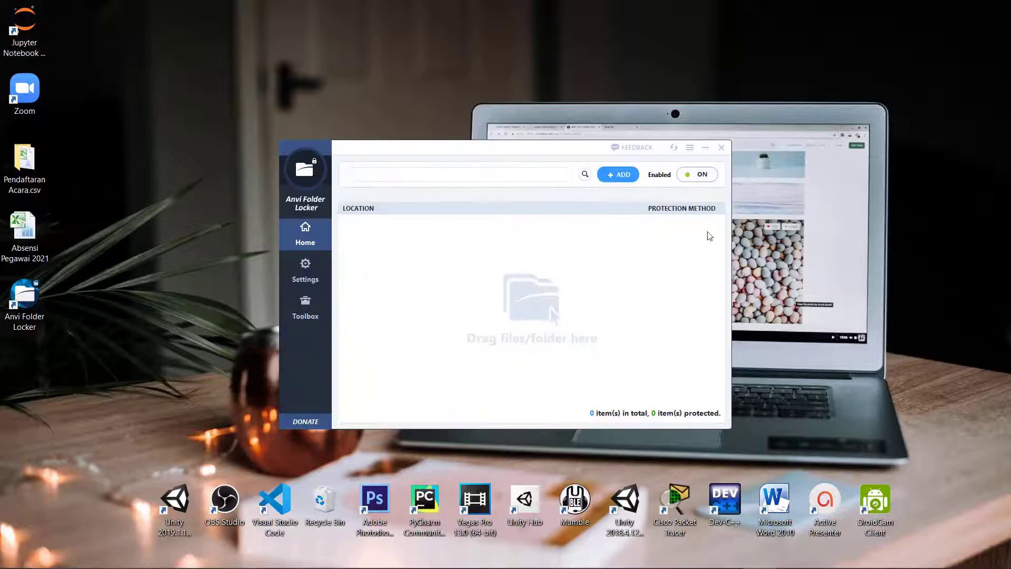
drag(561, 149, 514, 187)
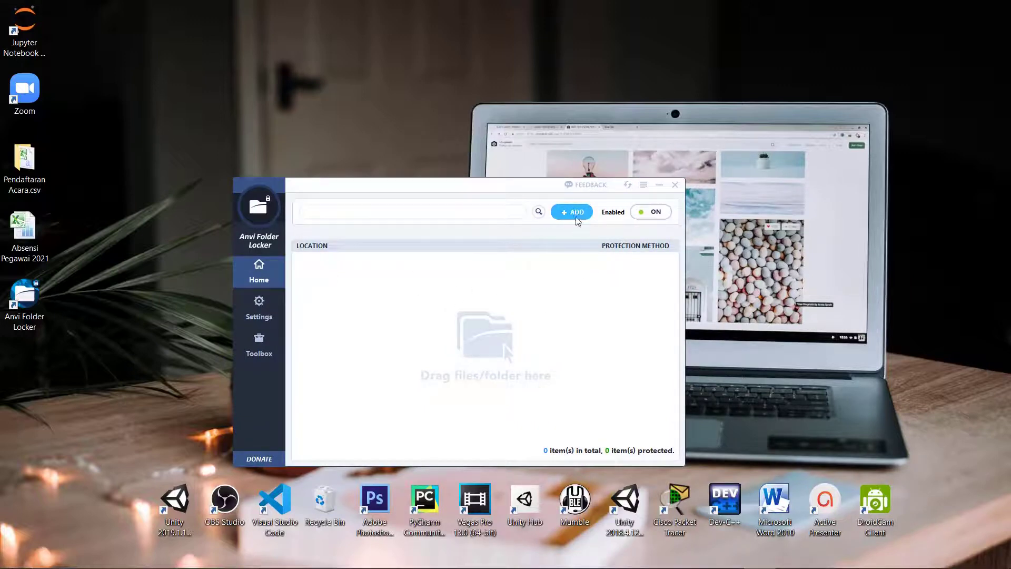
click(583, 216)
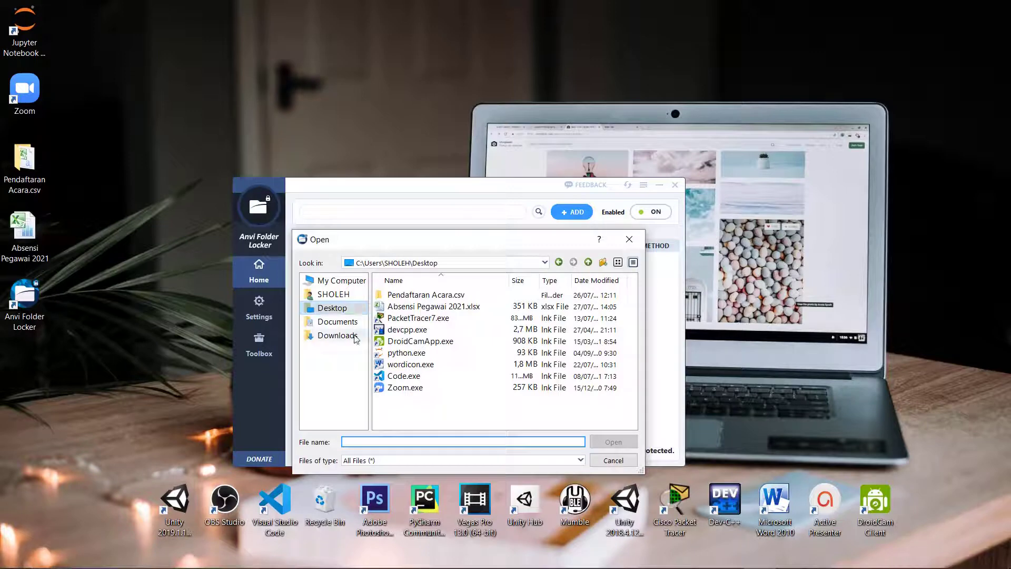
click(334, 322)
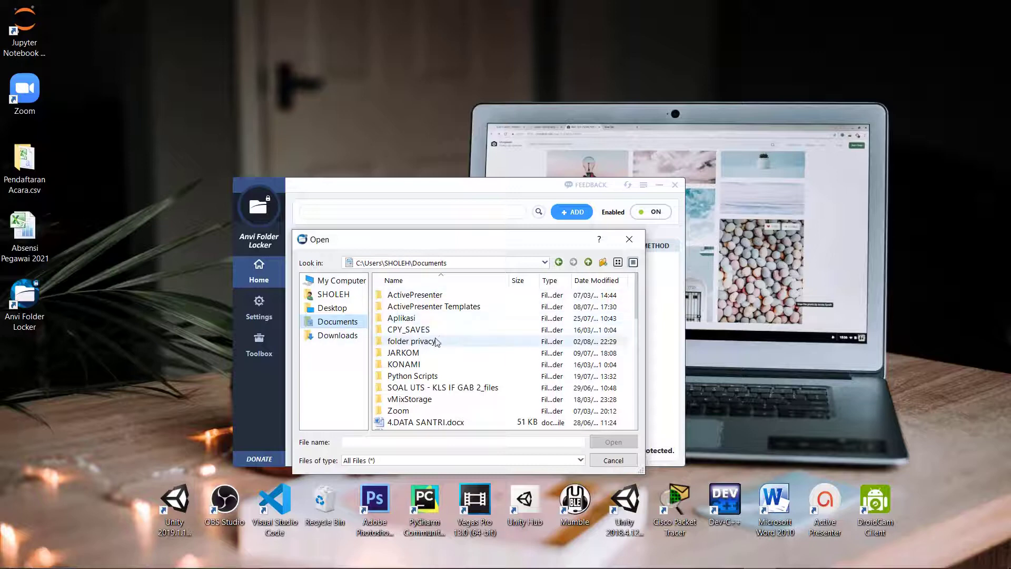
click(399, 342)
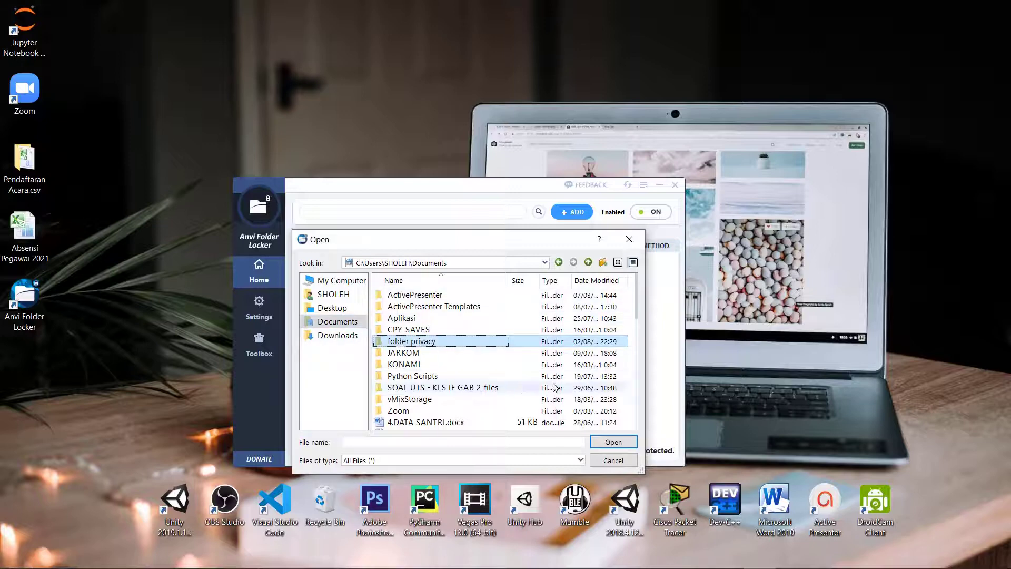
click(611, 445)
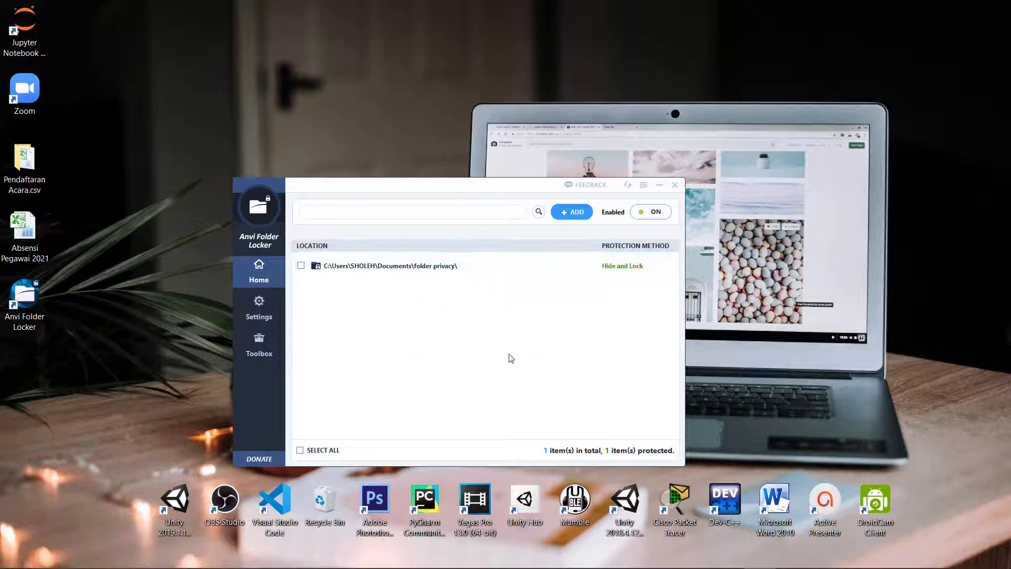
Step: Change the folder privacy row's protection method from Hide and Lock to Password
mouse_move(626, 270)
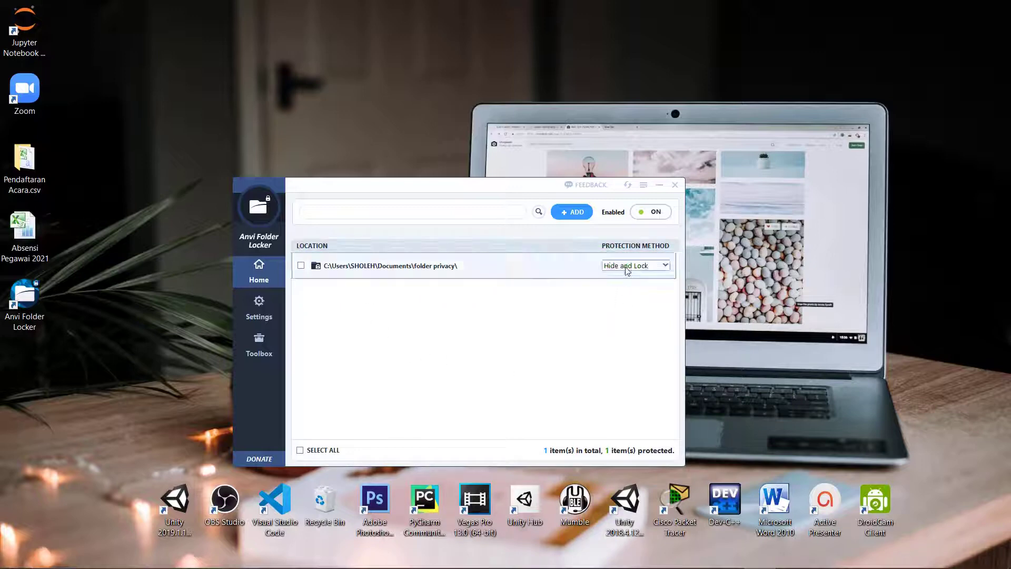
click(667, 266)
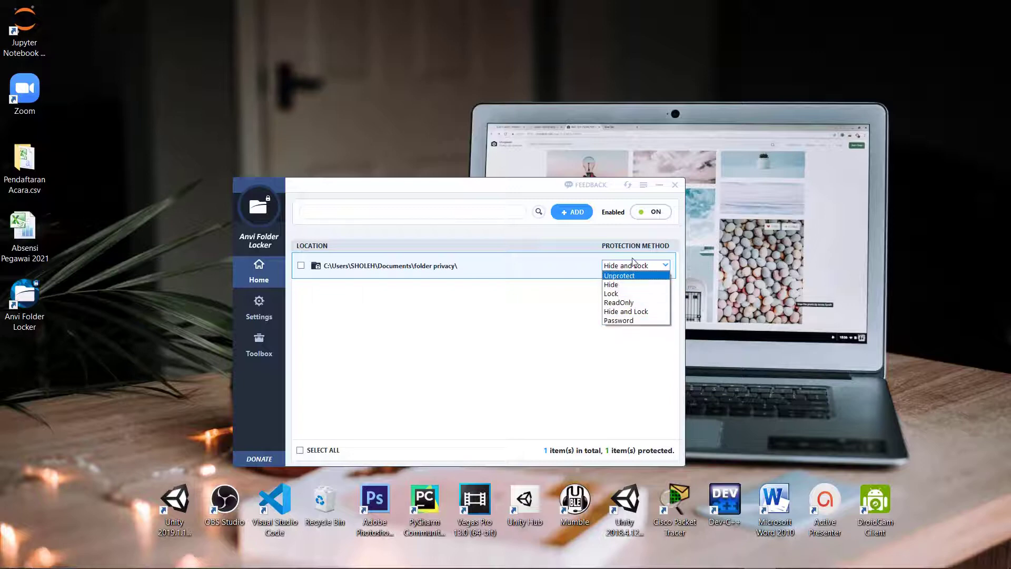
click(618, 321)
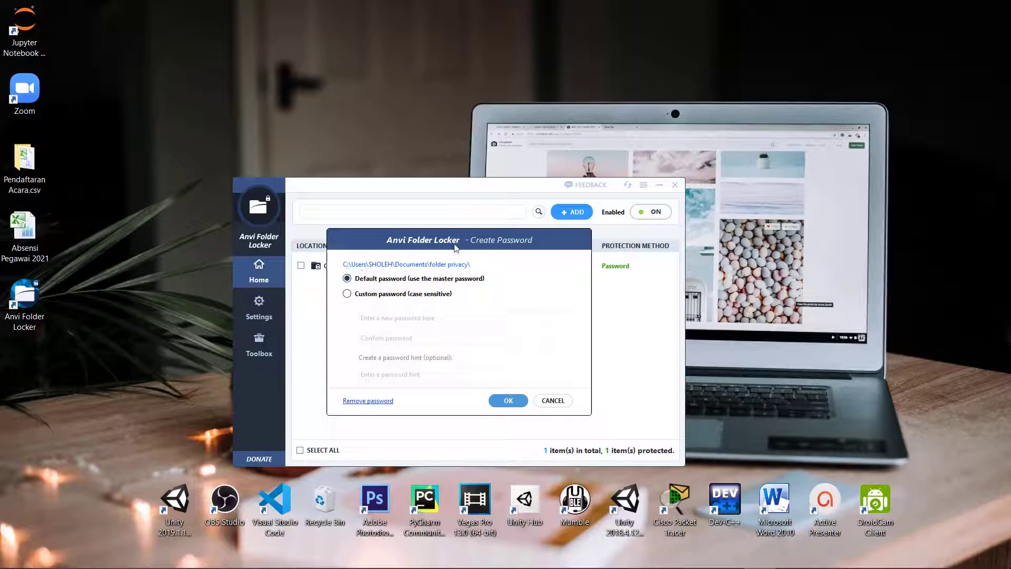
Step: Protect folder privacy with a confirmed custom password and hint, then open File Explorer
drag(460, 245, 482, 235)
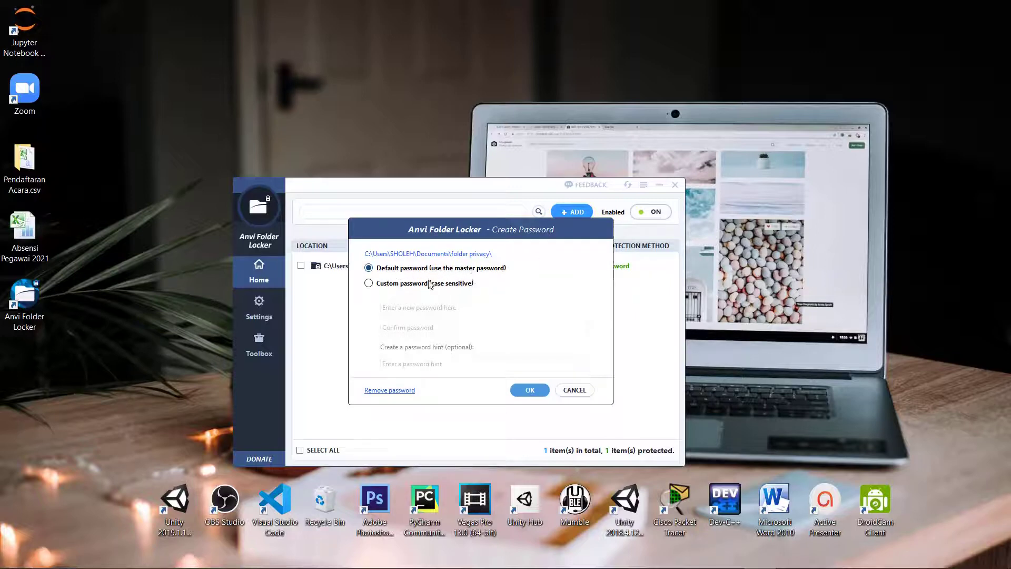
click(369, 283)
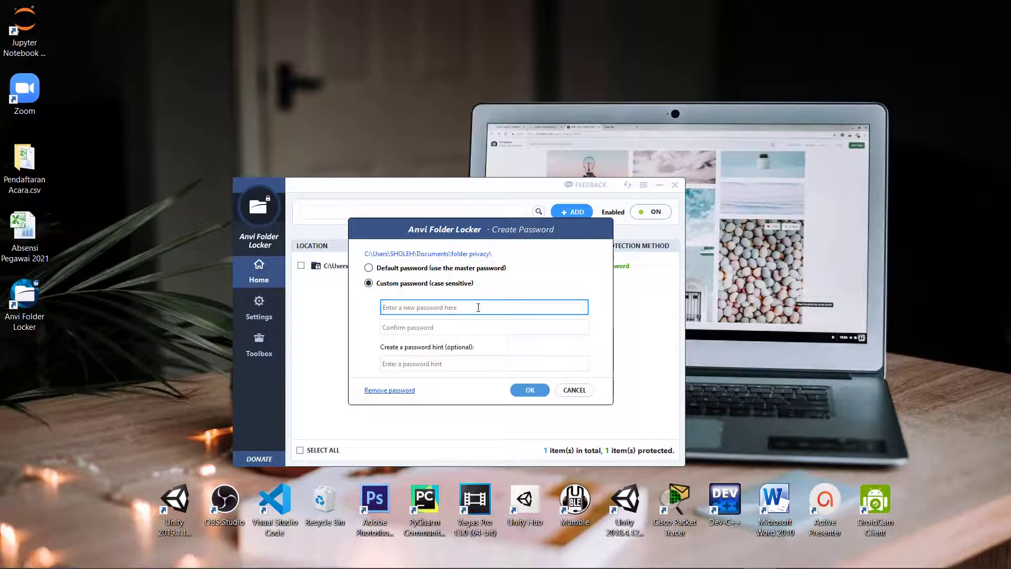
text(••)
key(Tab)
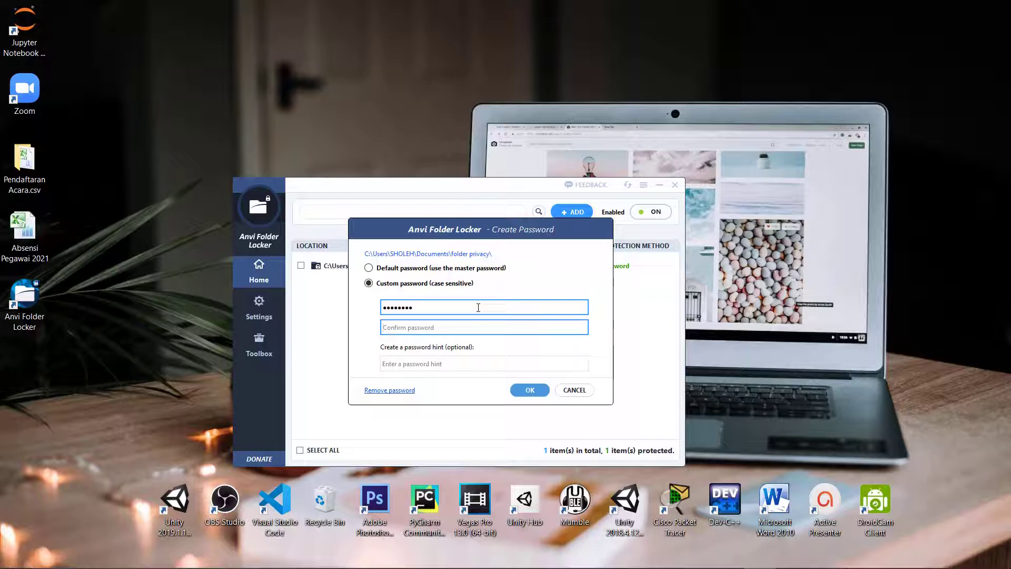
text(••••)
key(BackSpace)
key(BackSpace)
key(BackSpace)
key(BackSpace)
text(•)
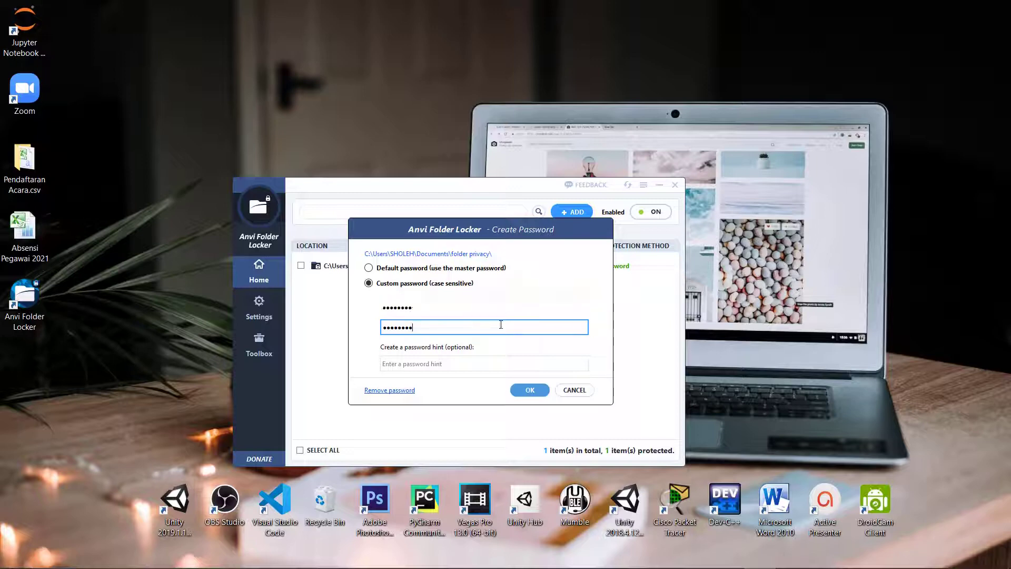
click(449, 364)
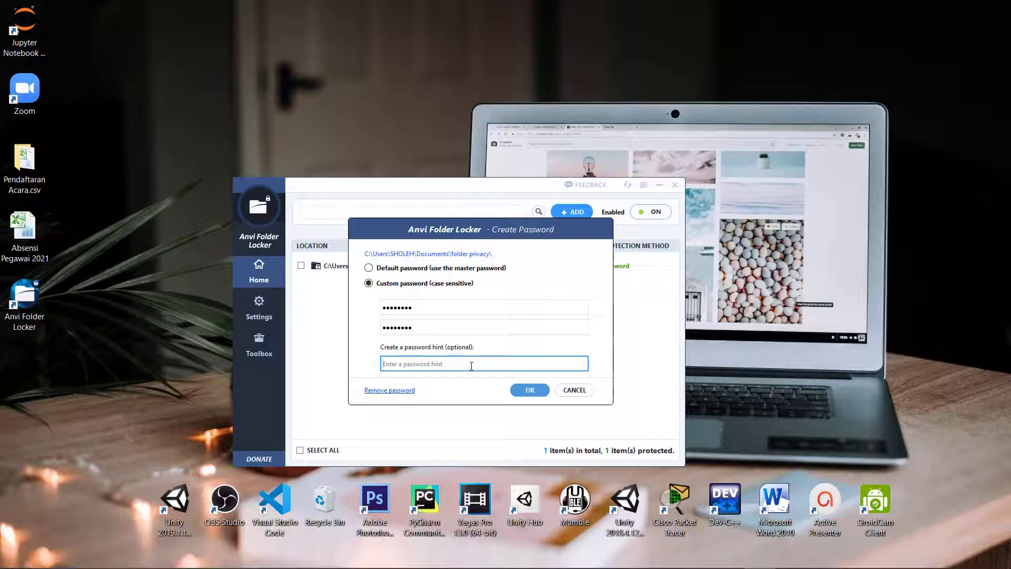
text(qwerty123)
click(531, 389)
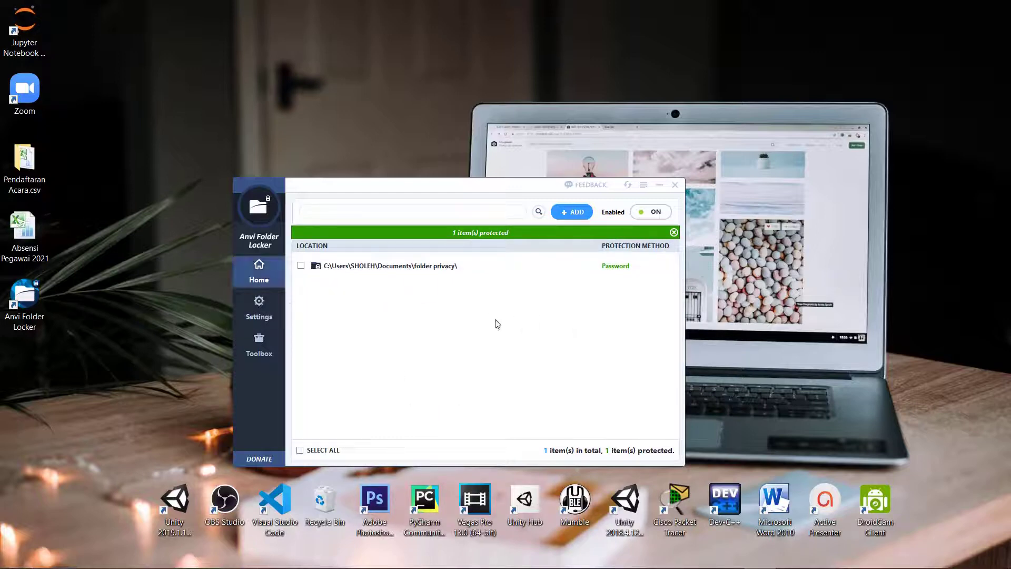
click(440, 559)
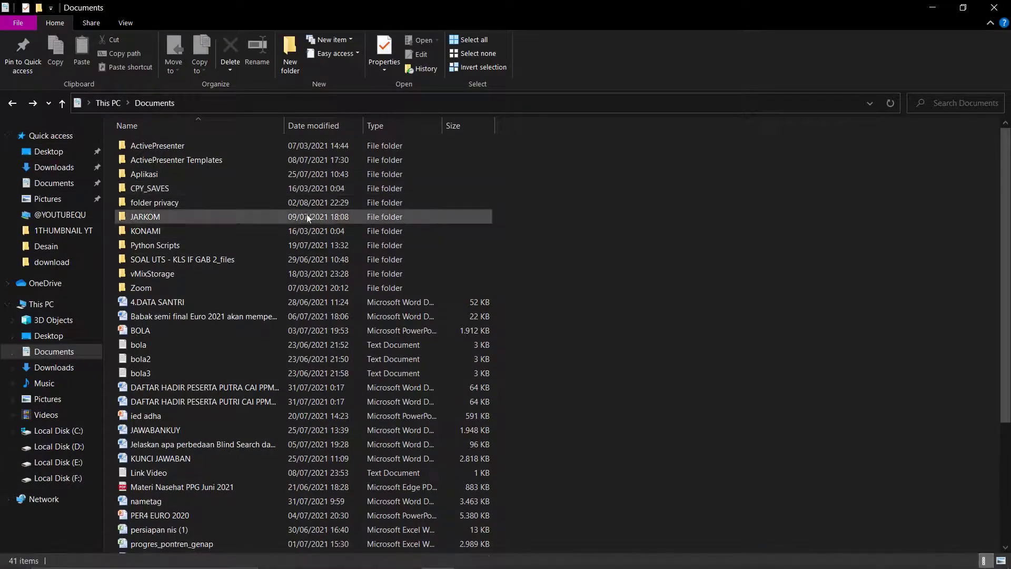
Step: Open folder privacy by entering its correct password in the Anvi prompt
click(66, 358)
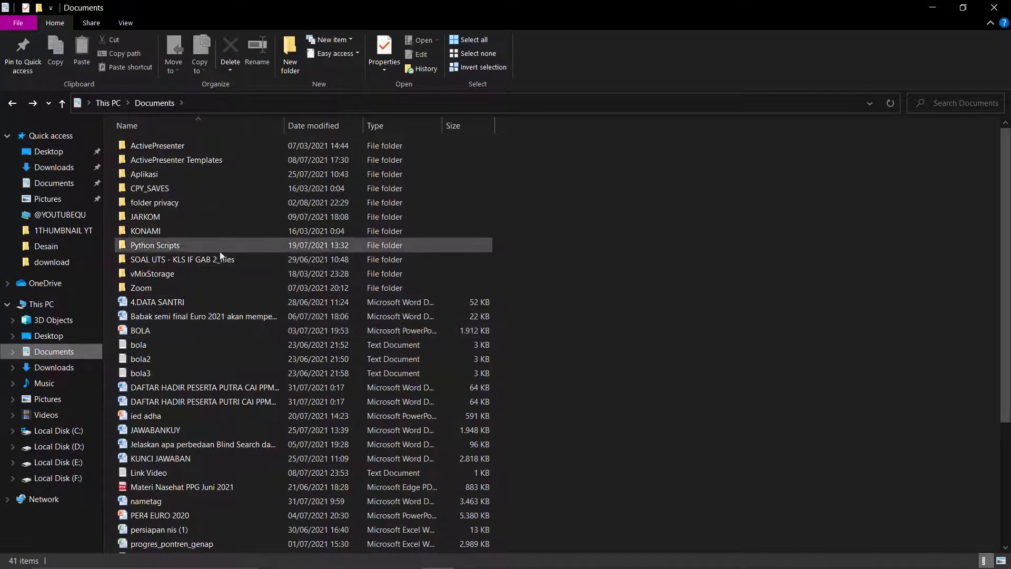
double_click(184, 204)
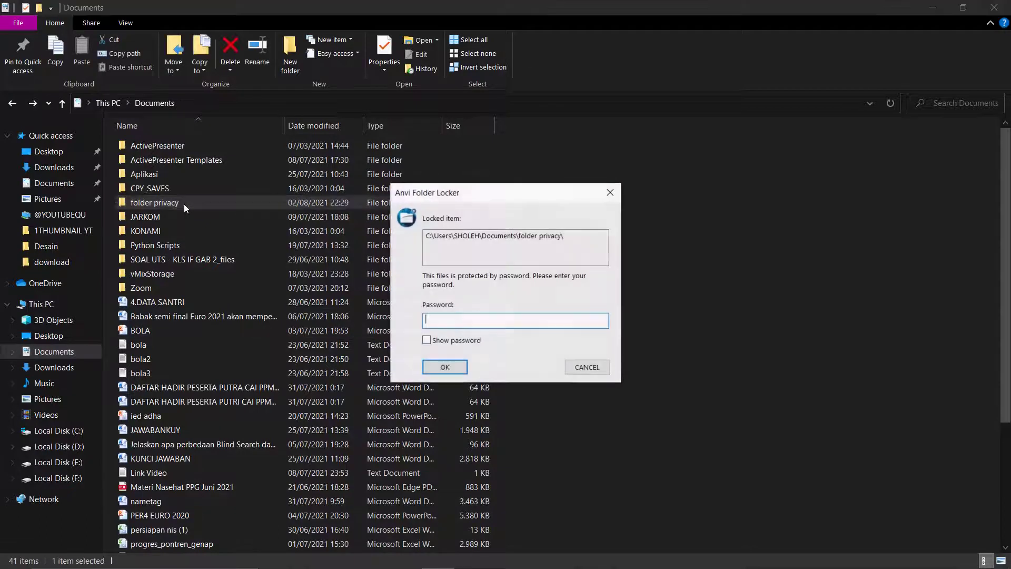
drag(545, 198, 510, 250)
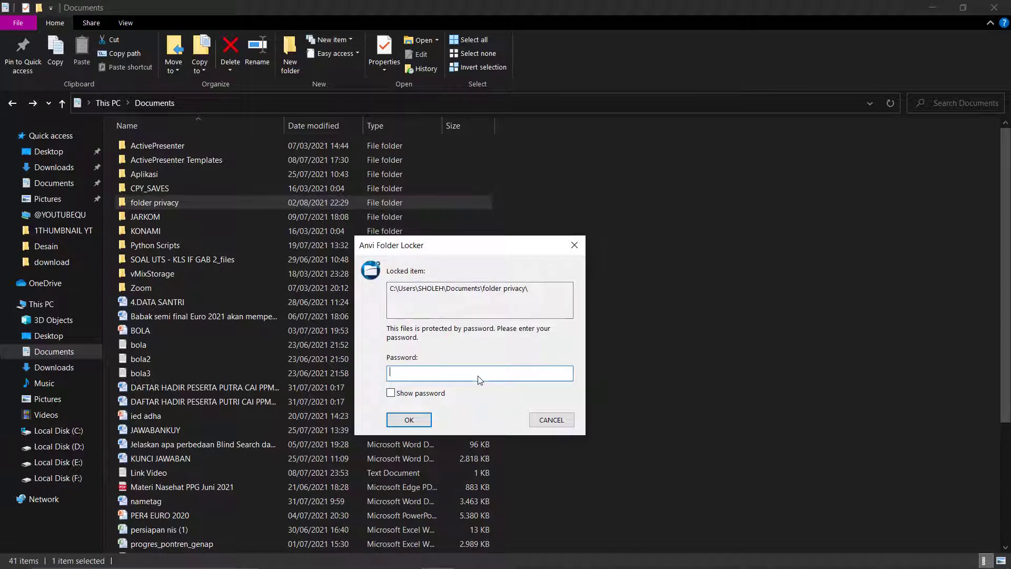
text(*****)
click(416, 419)
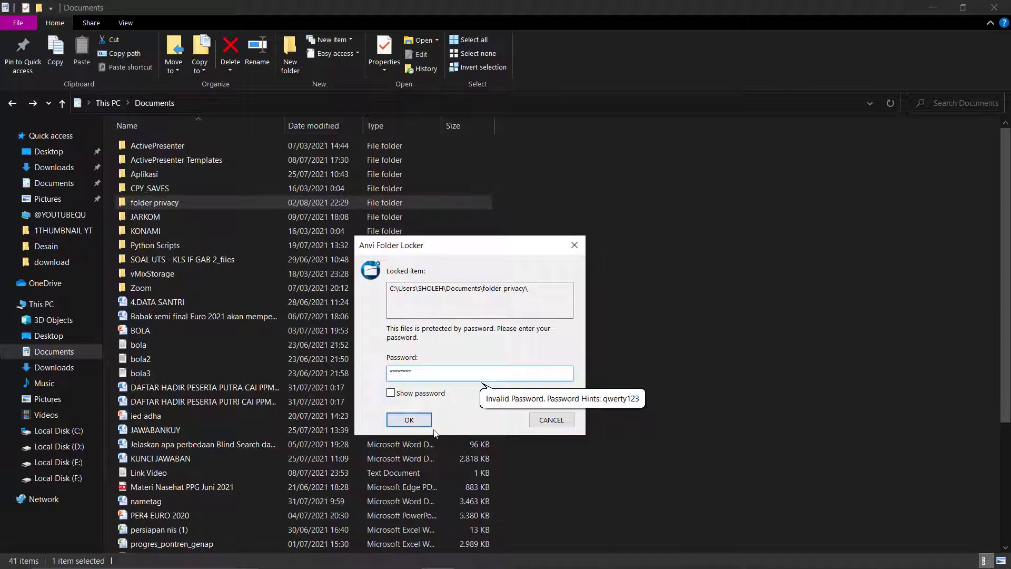
click(454, 371)
click(406, 419)
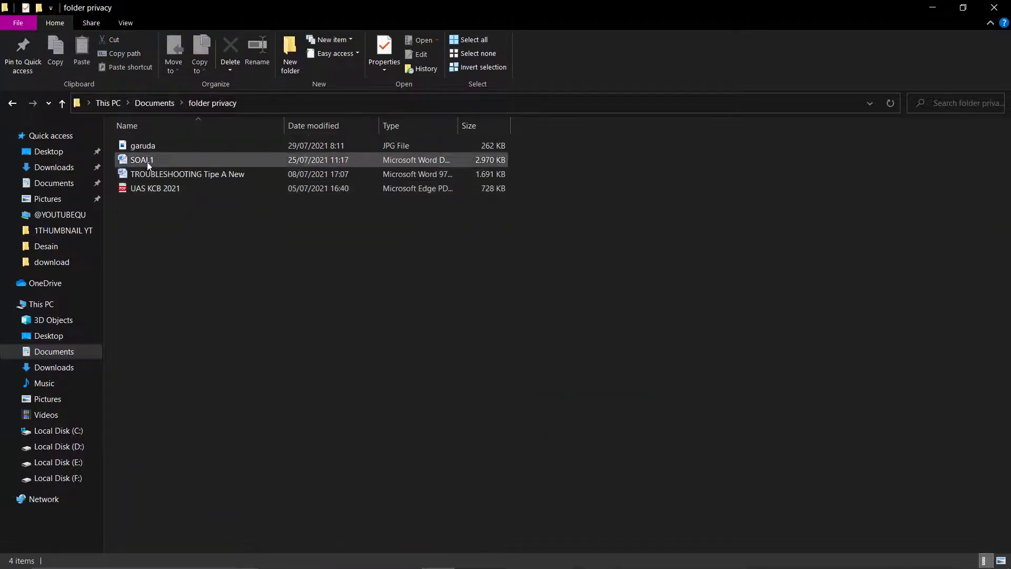
Step: View the garuda image, close it, and minimize File Explorer
click(147, 146)
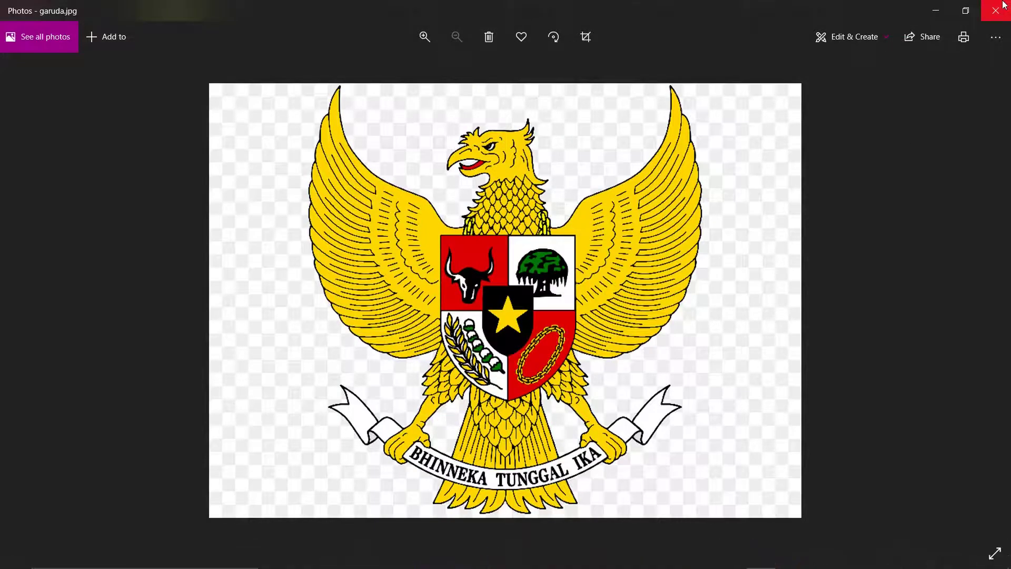
click(997, 7)
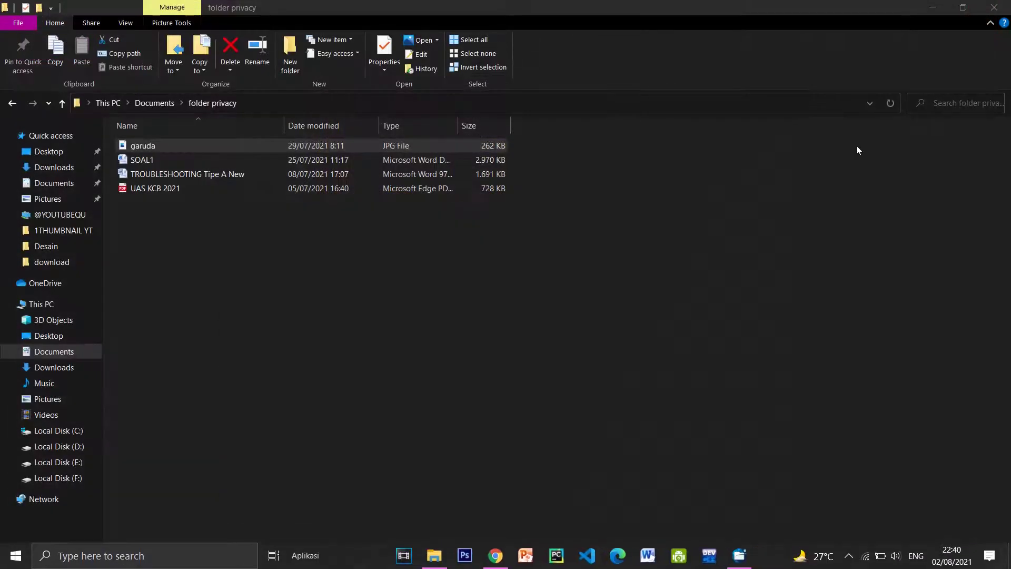
click(941, 12)
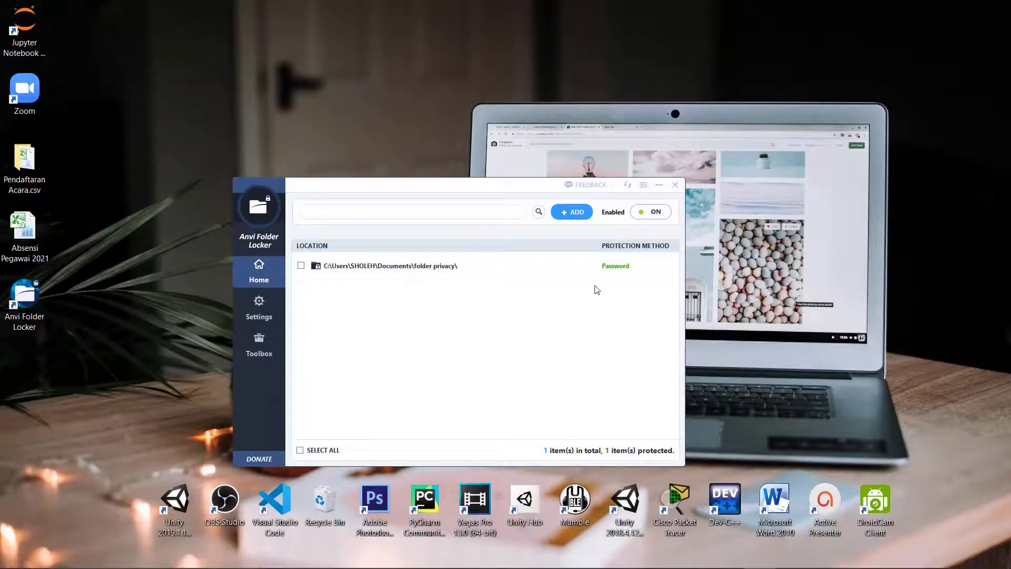
Step: Return Explorer to Documents and snap it left beside the Anvi Folder Locker window
mouse_move(631, 267)
click(666, 266)
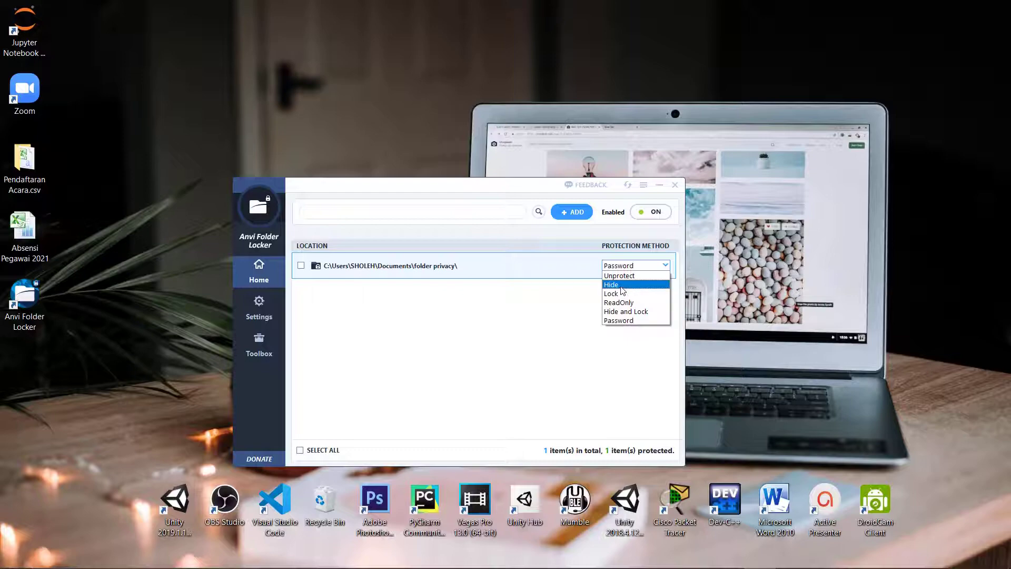
click(437, 555)
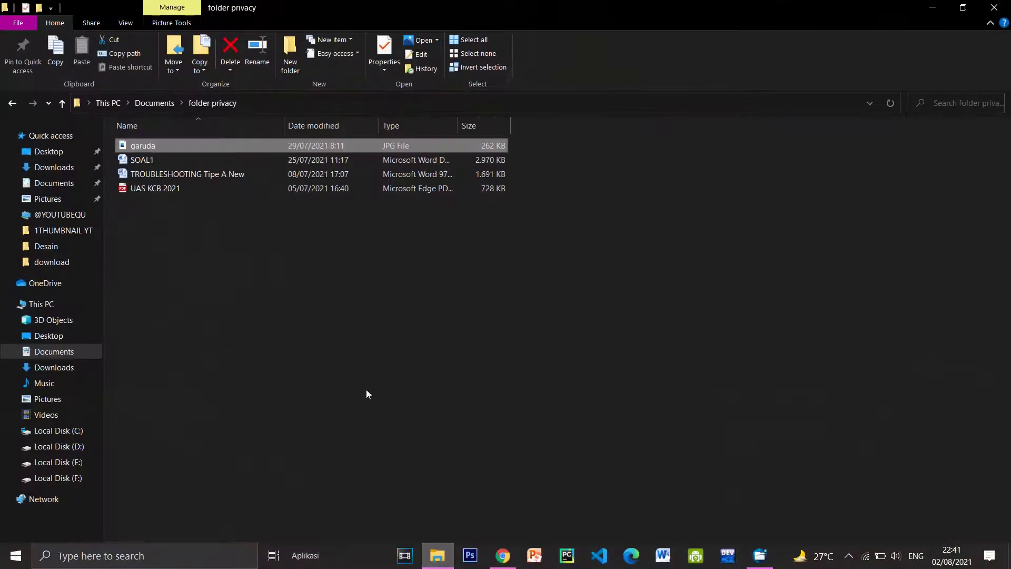
key(BackSpace)
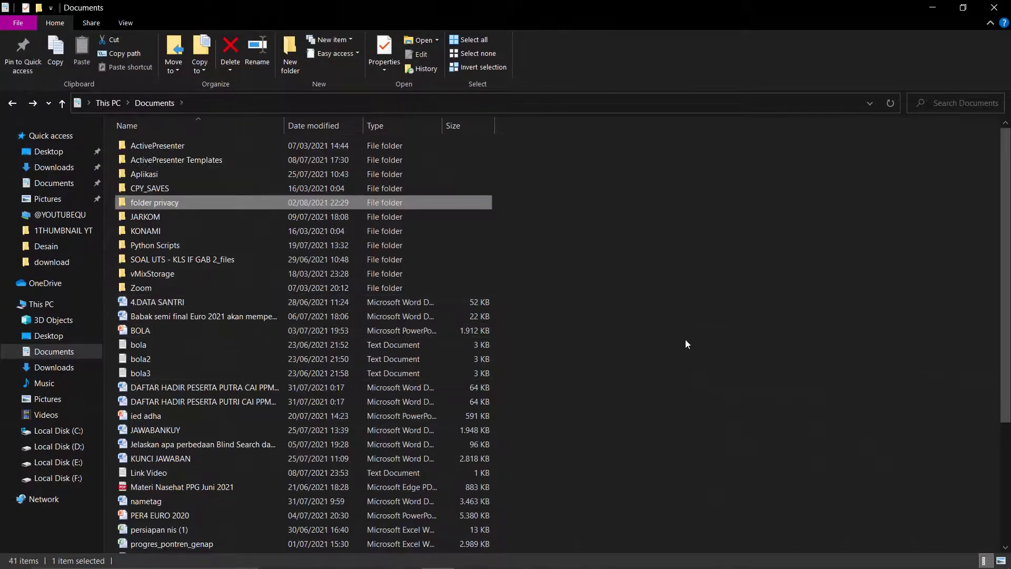
key(super+Left)
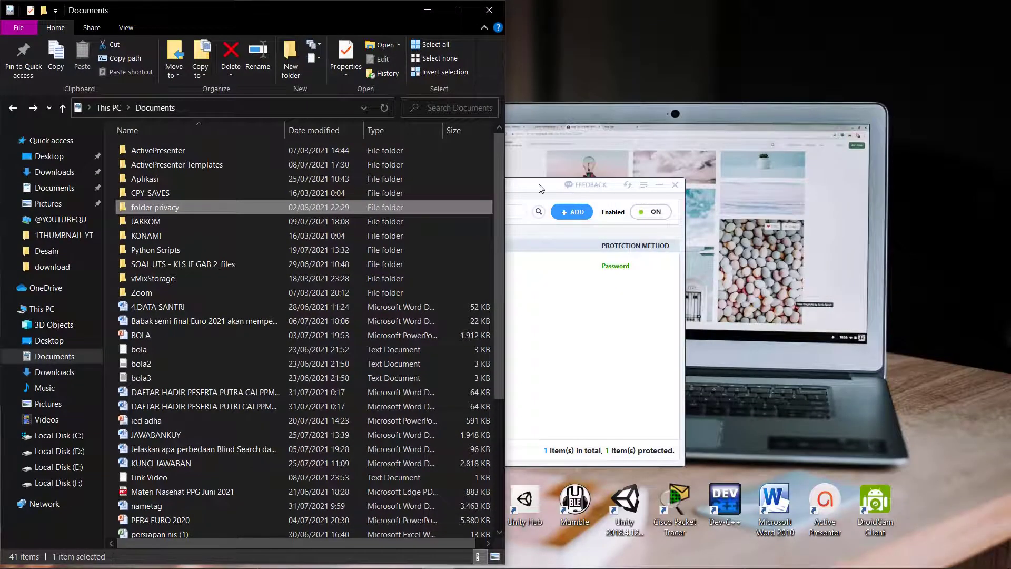
drag(540, 188, 733, 162)
Step: Switch folder privacy's protection method to Hide
click(861, 240)
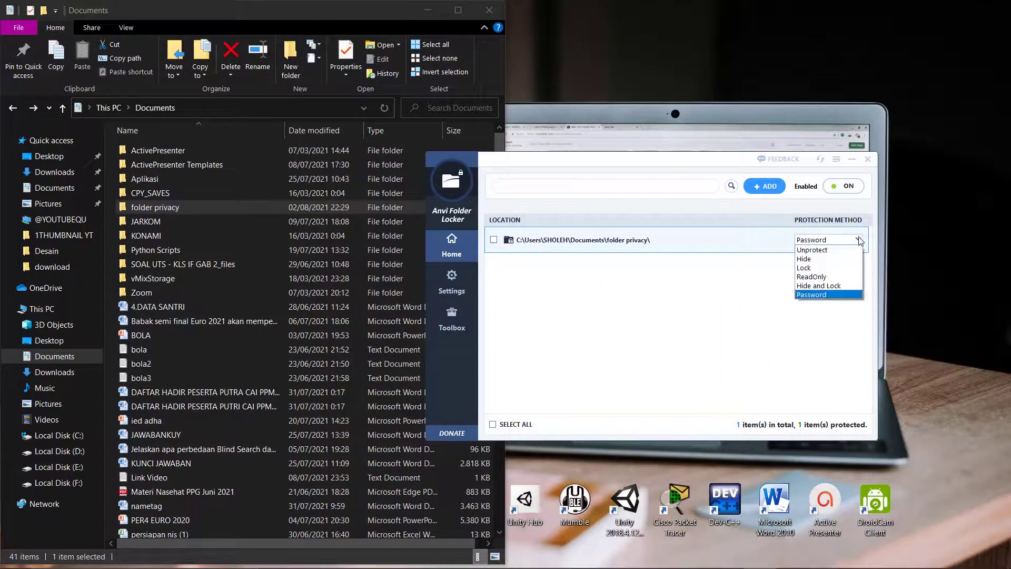
click(816, 260)
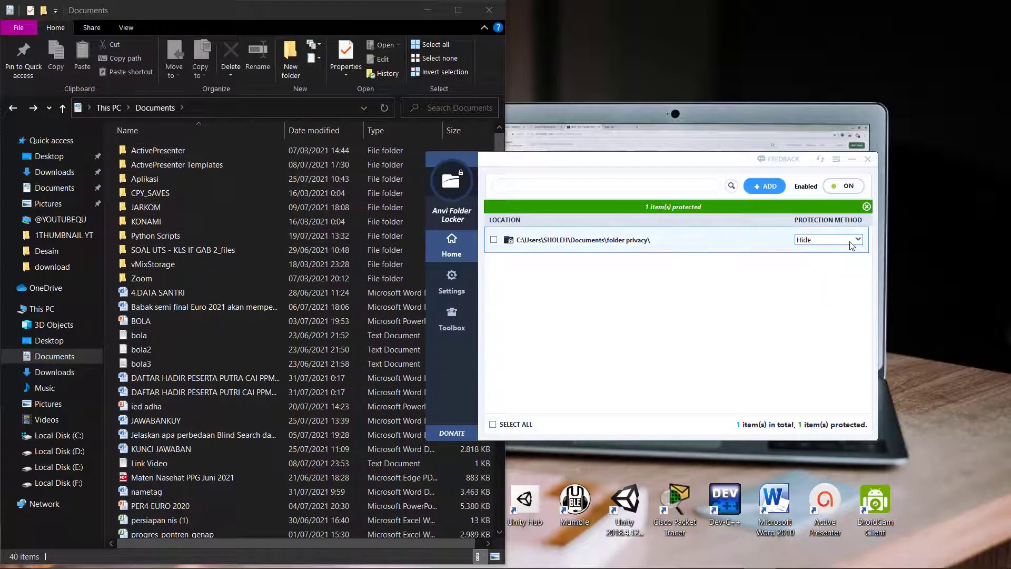
click(860, 241)
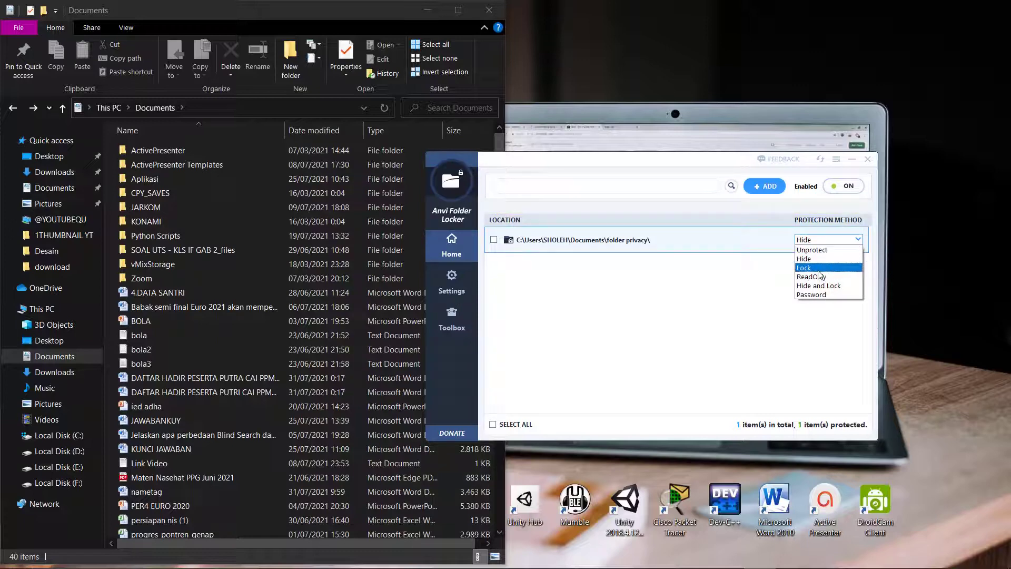
Step: Set folder privacy to Lock and confirm opening it only shows a locked warning
click(820, 269)
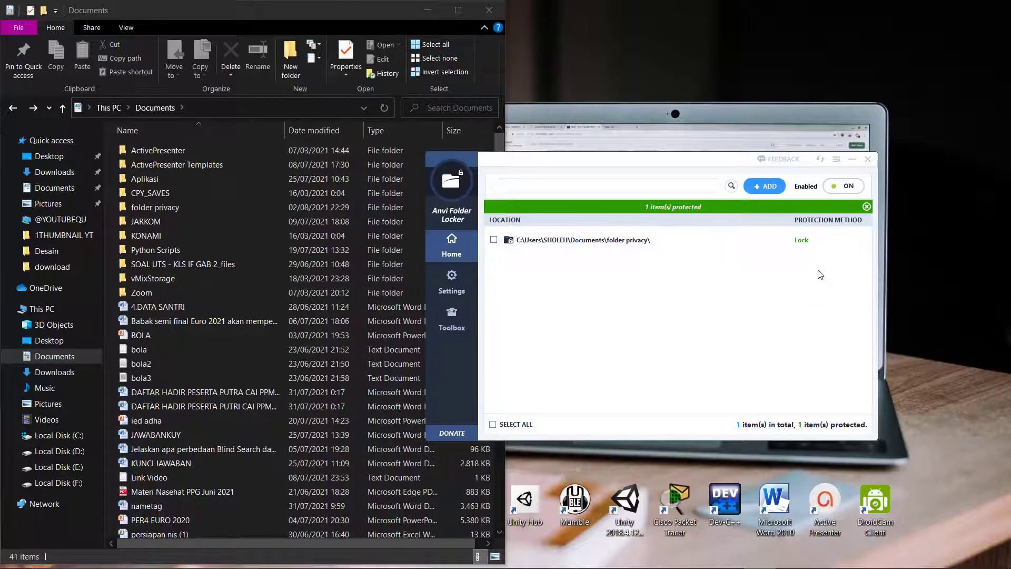
double_click(143, 206)
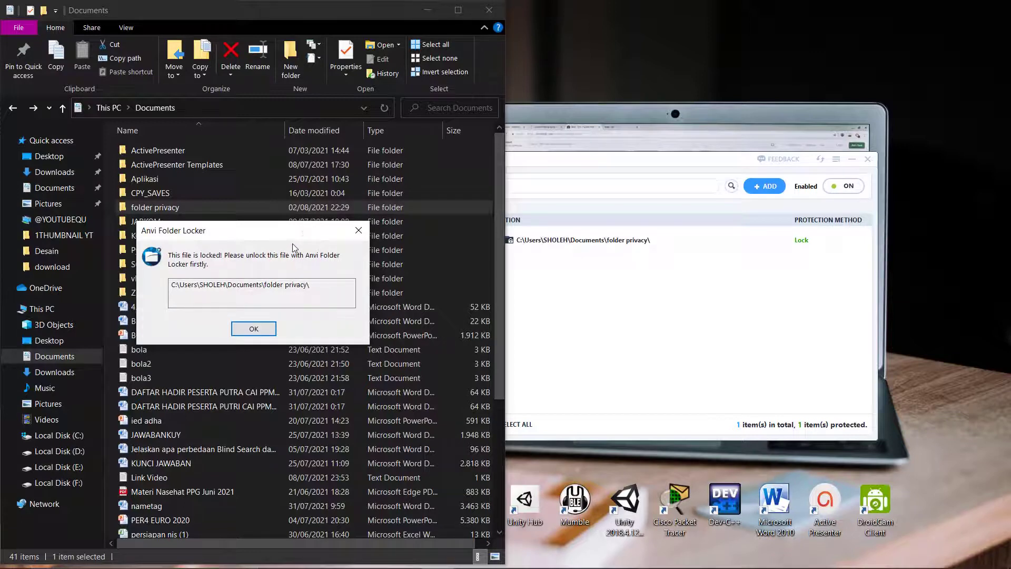
click(253, 328)
double_click(188, 208)
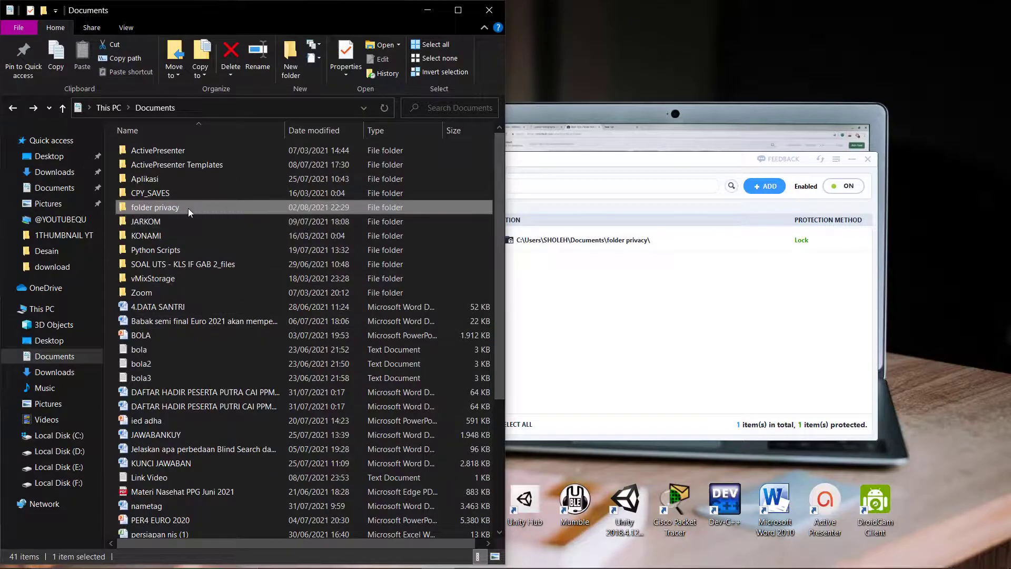
click(247, 329)
click(803, 240)
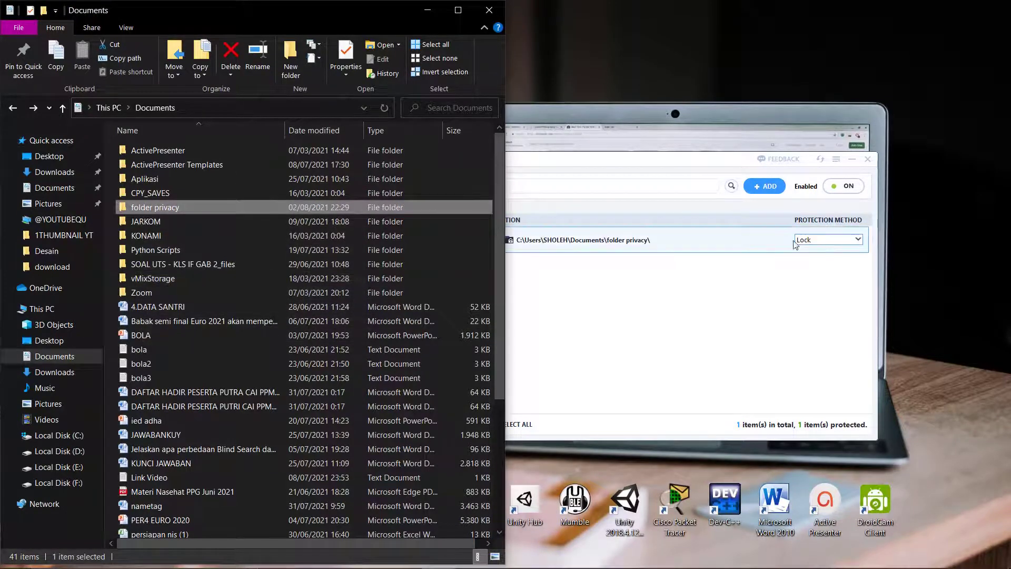
Step: Switch protection to ReadOnly and open folder privacy to see its four files
click(859, 241)
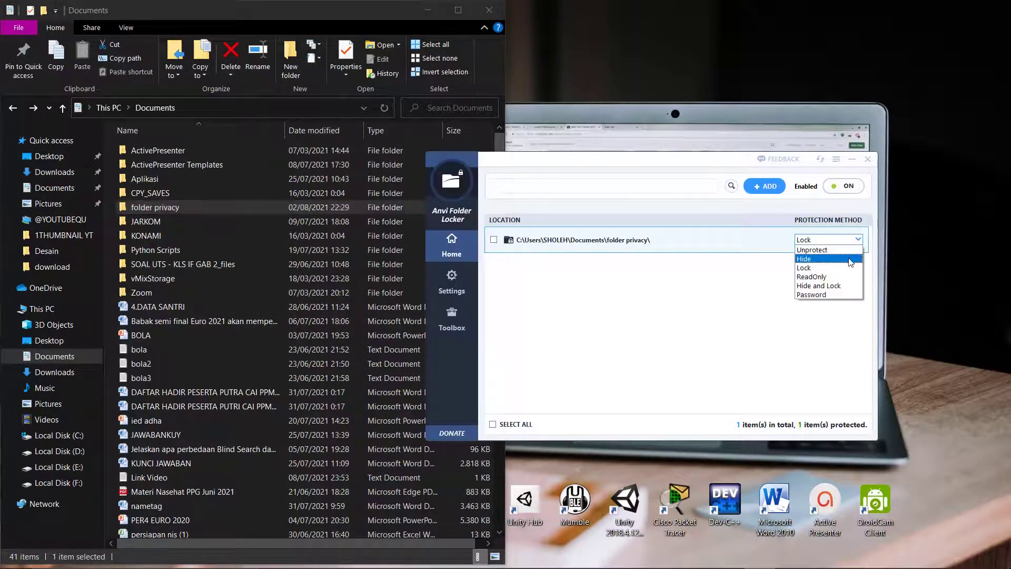
click(812, 277)
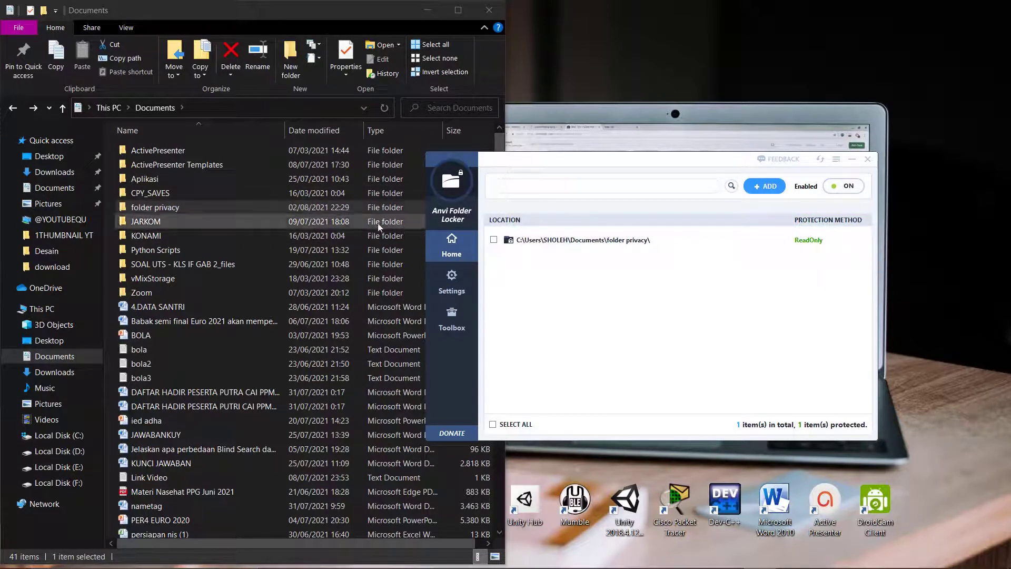
double_click(171, 209)
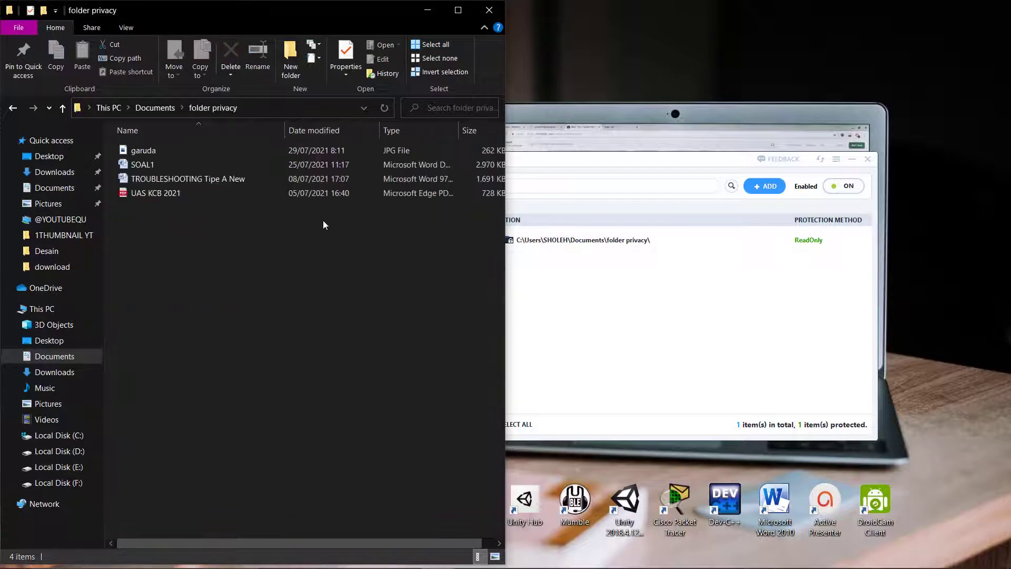
Step: Try deleting the garuda image and dismiss the File Access Denied message
click(150, 149)
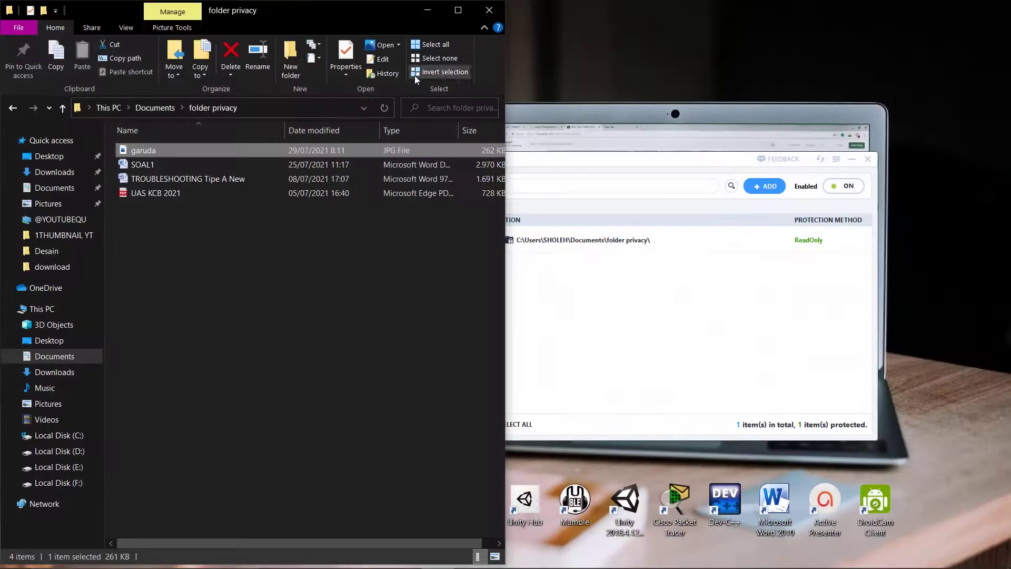
right_click(176, 150)
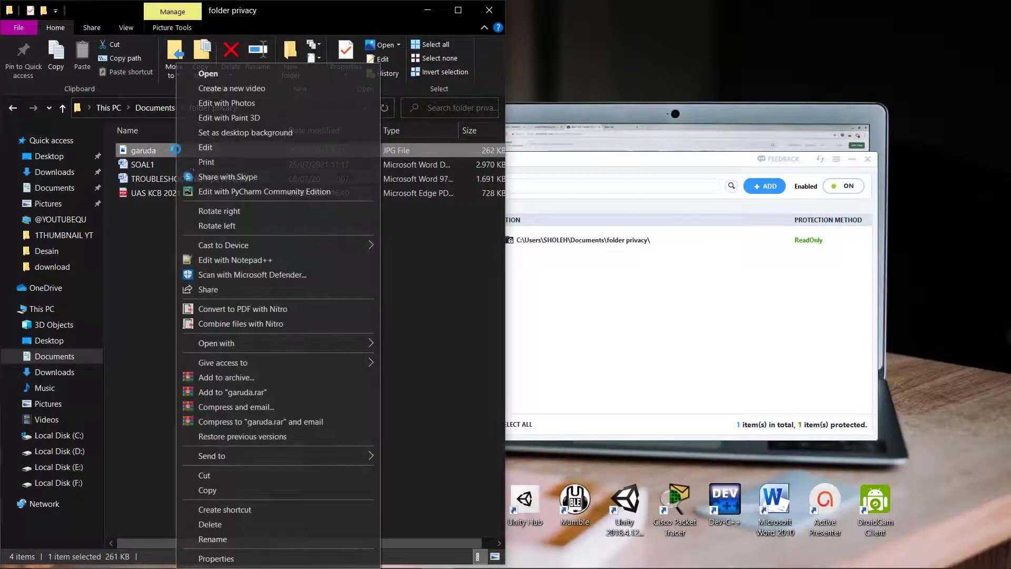
click(220, 524)
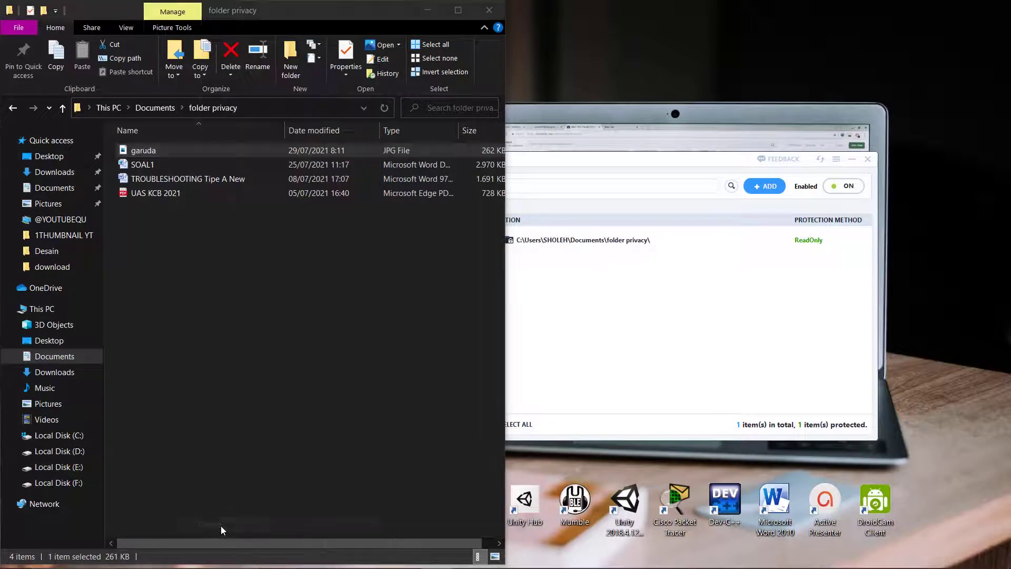
click(849, 557)
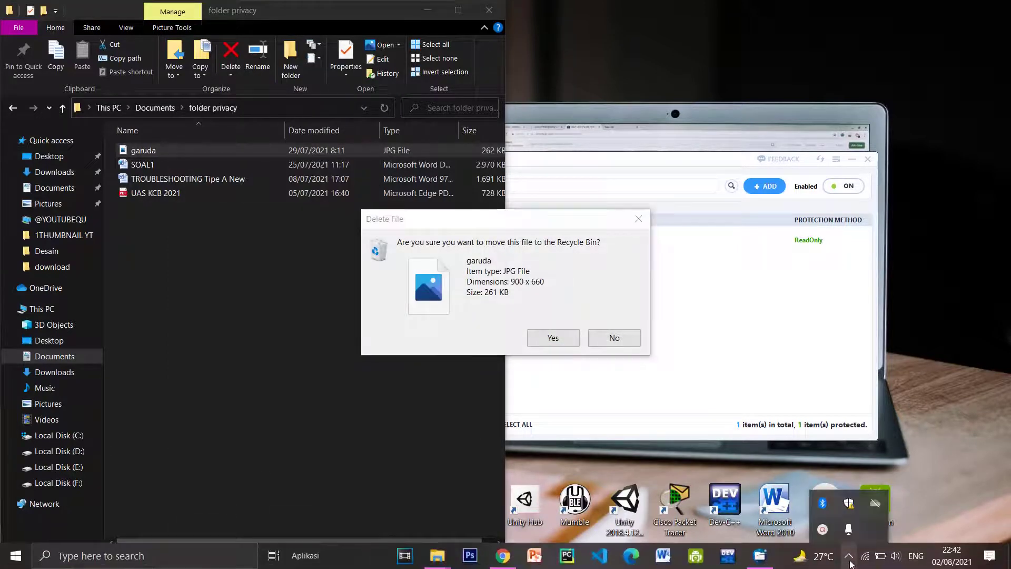
click(851, 531)
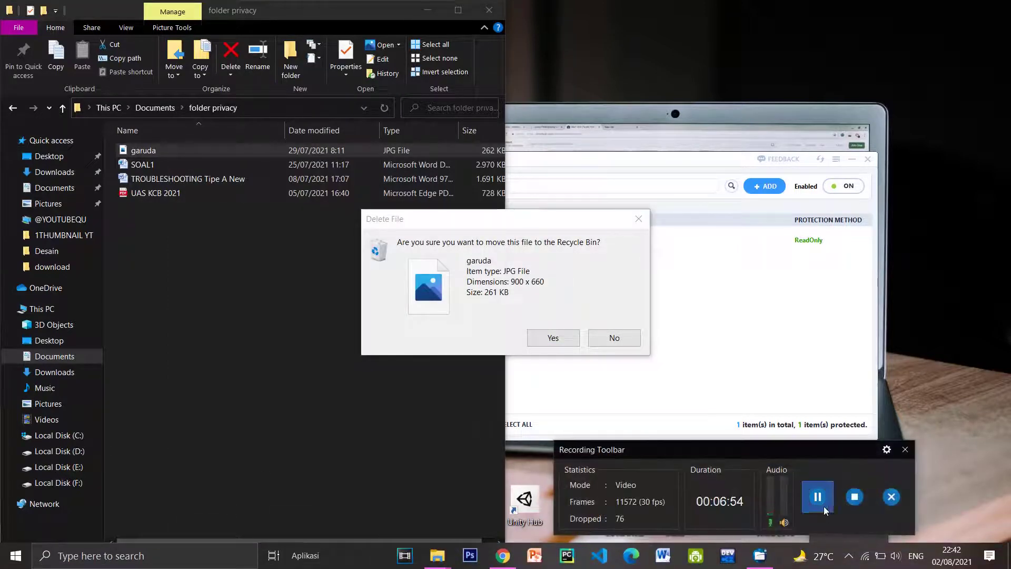
click(904, 450)
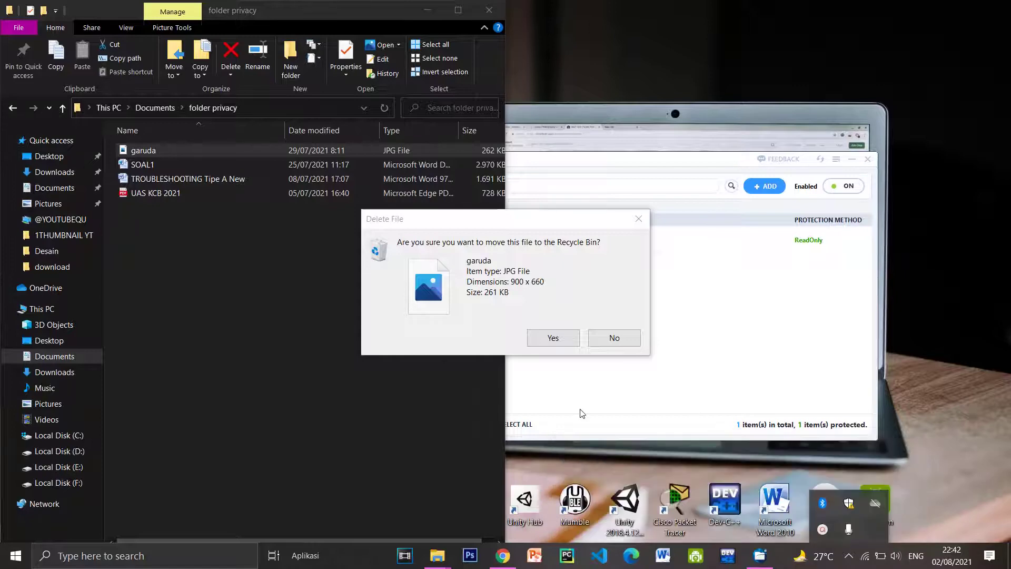
click(557, 342)
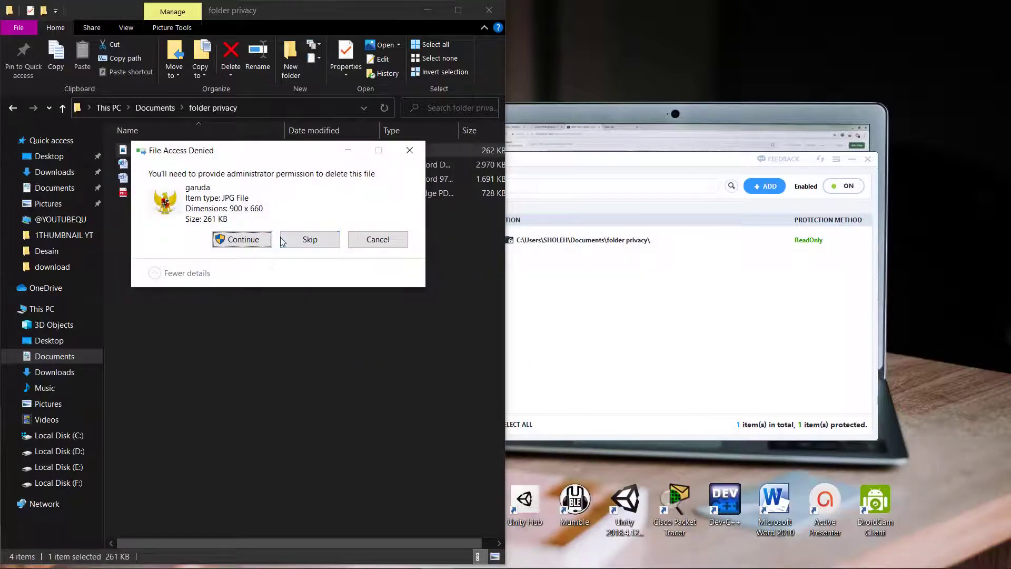
click(410, 150)
click(276, 264)
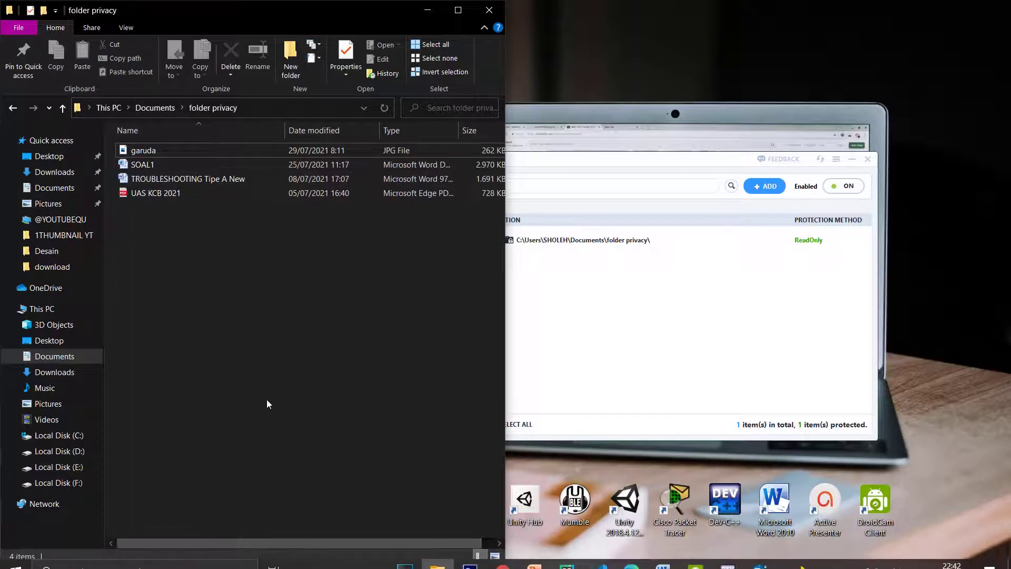
Step: Launch Notepad from the Run box and type 'hasdhagsd'
key(super+r)
key(Return)
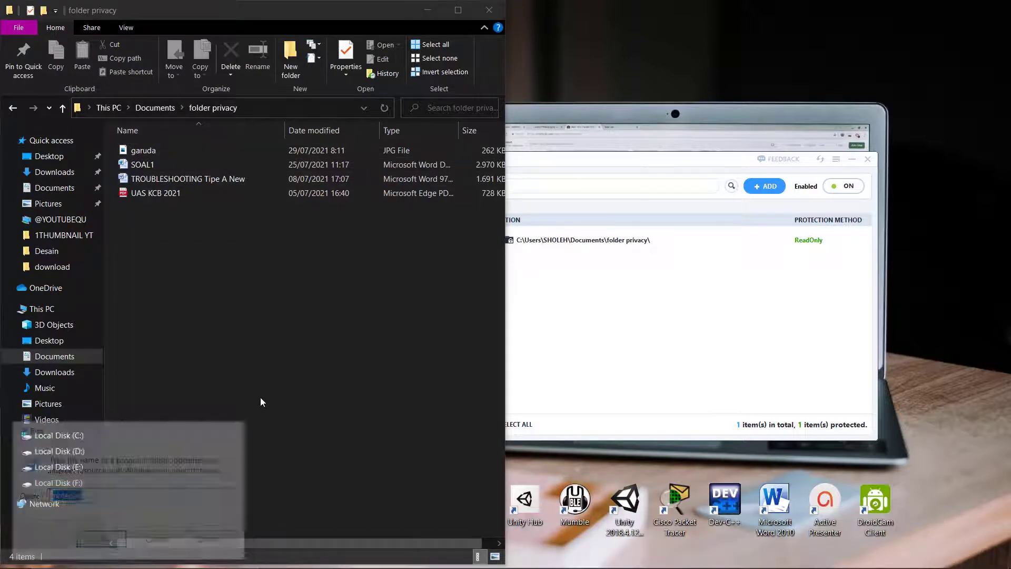
text(hasdhagsd)
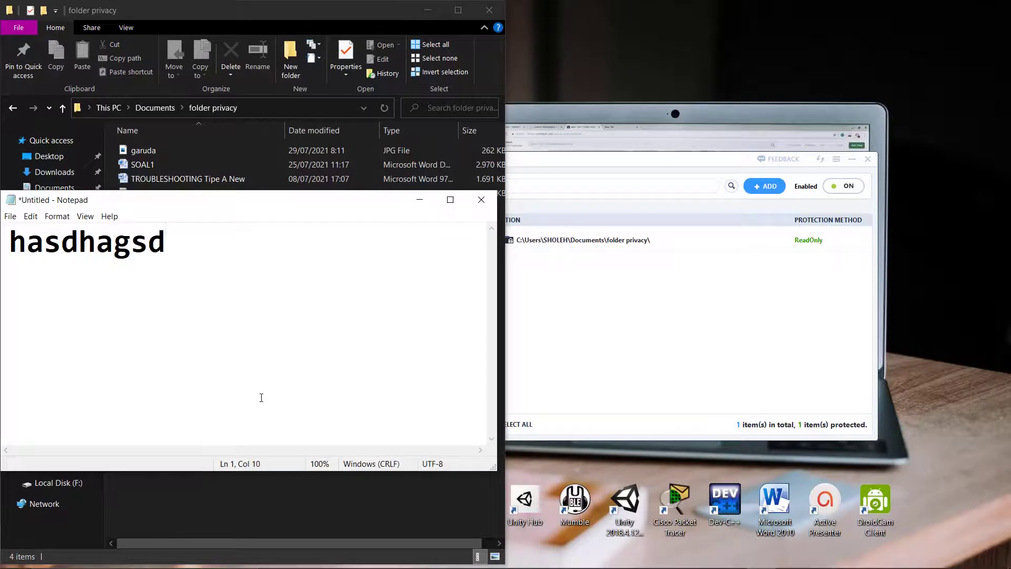
Step: Attempt to save the note as ewqeqw.txt into Documents > folder privacy, which is refused
key(ctrl+s)
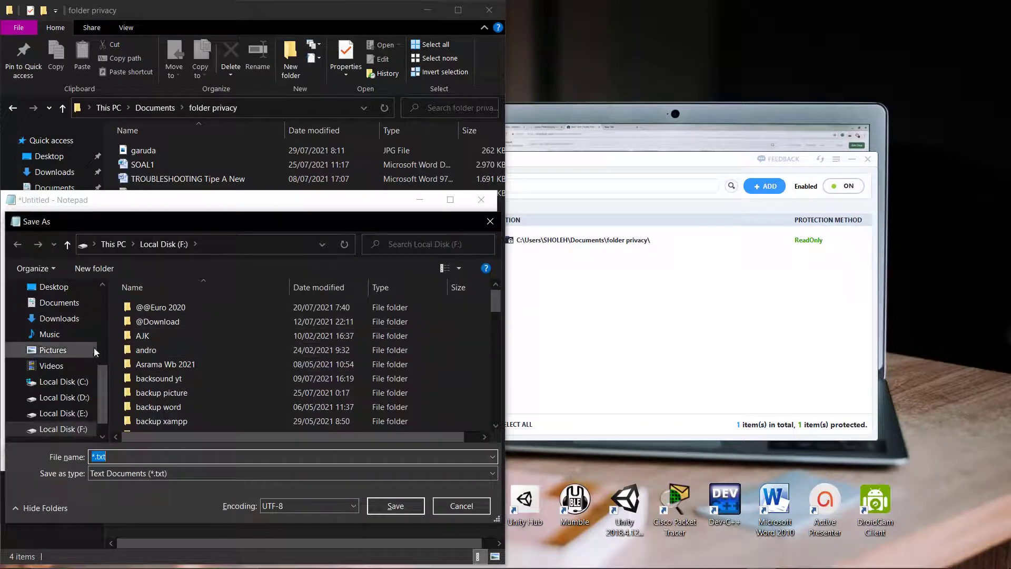
scroll(84, 343, down, 1)
scroll(83, 340, up, 2)
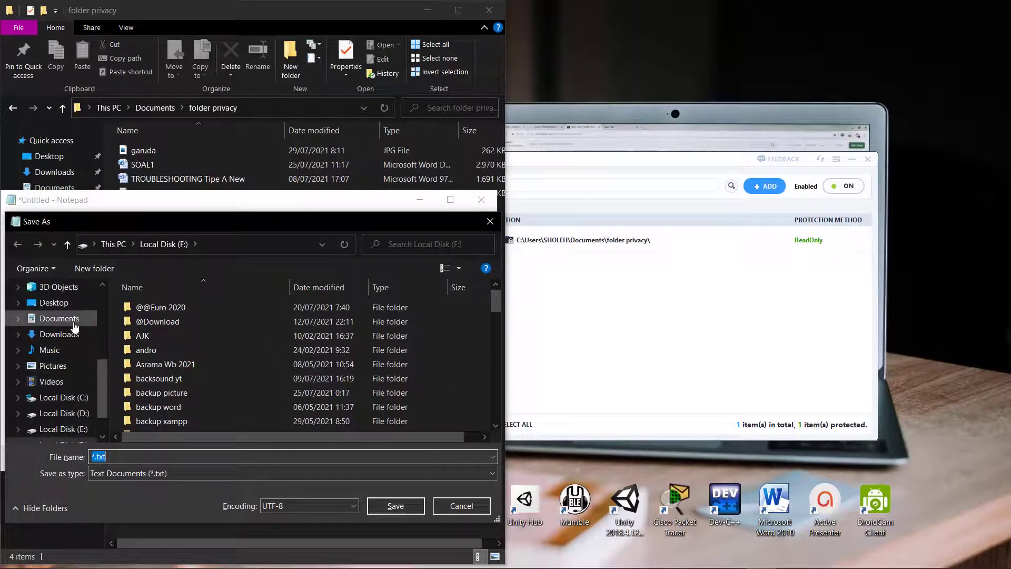
click(74, 323)
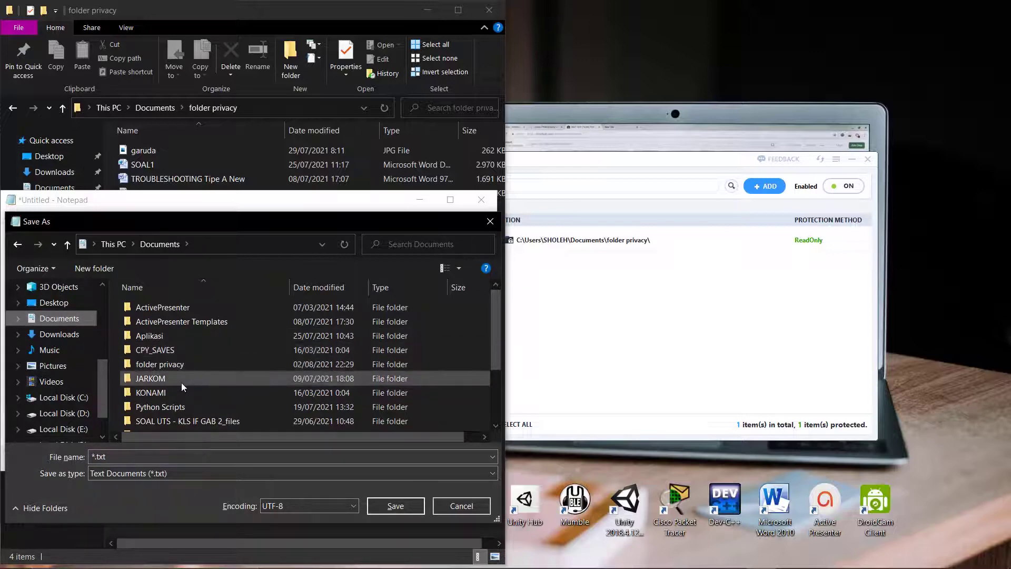
double_click(179, 365)
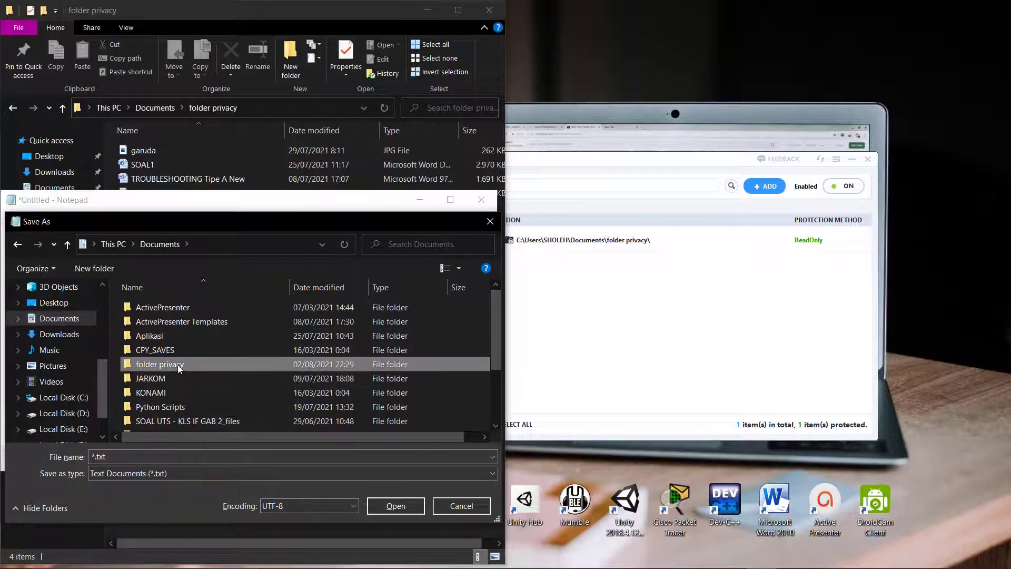
click(221, 460)
text(ewqeqw)
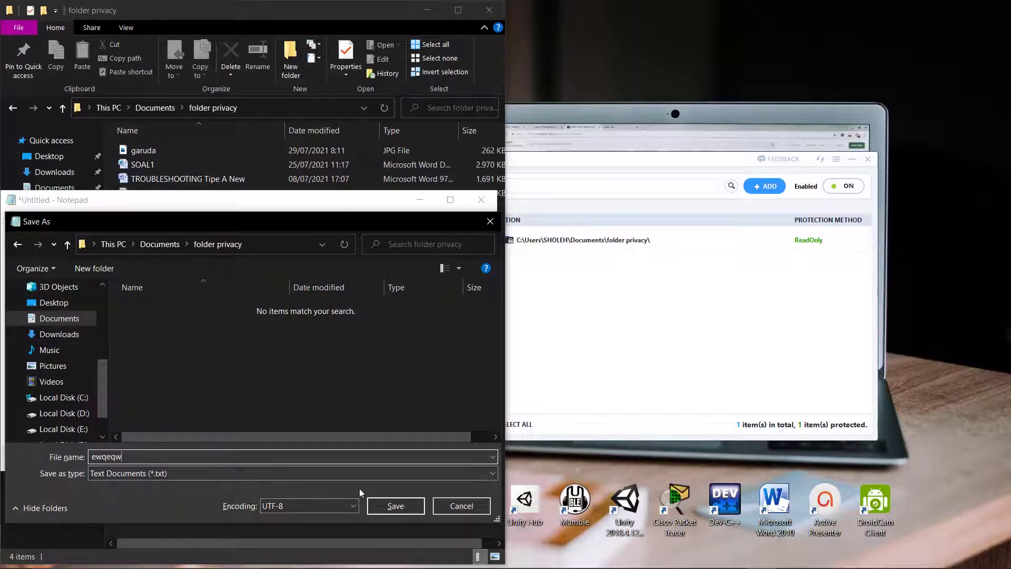
click(396, 506)
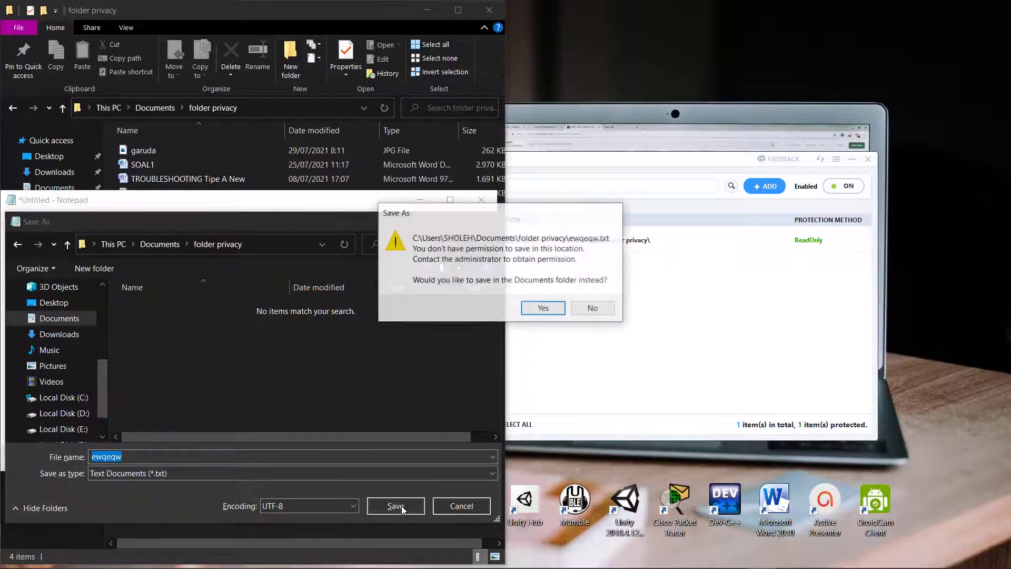
click(542, 310)
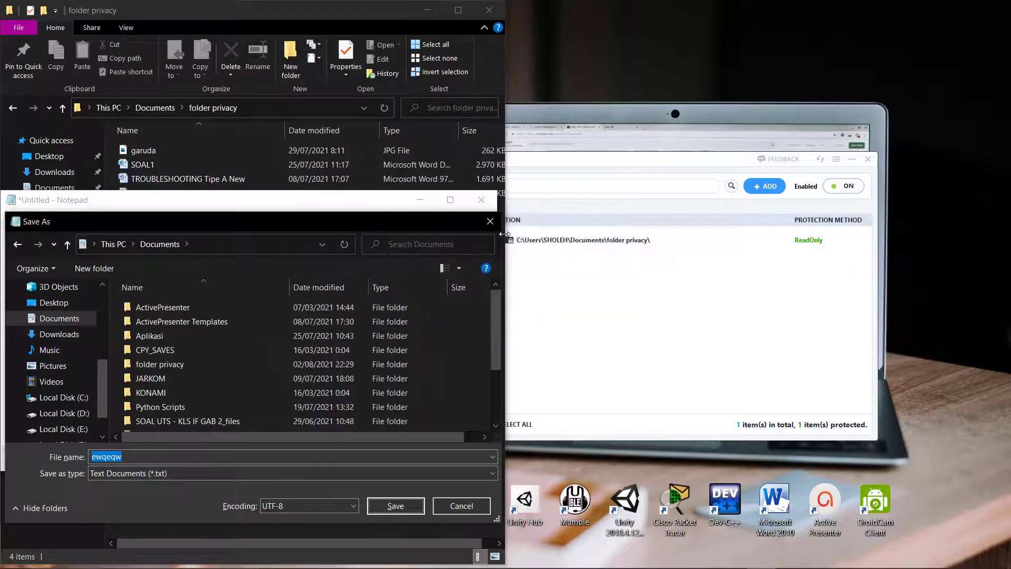
Step: Cancel saving and close Notepad without saving
click(490, 222)
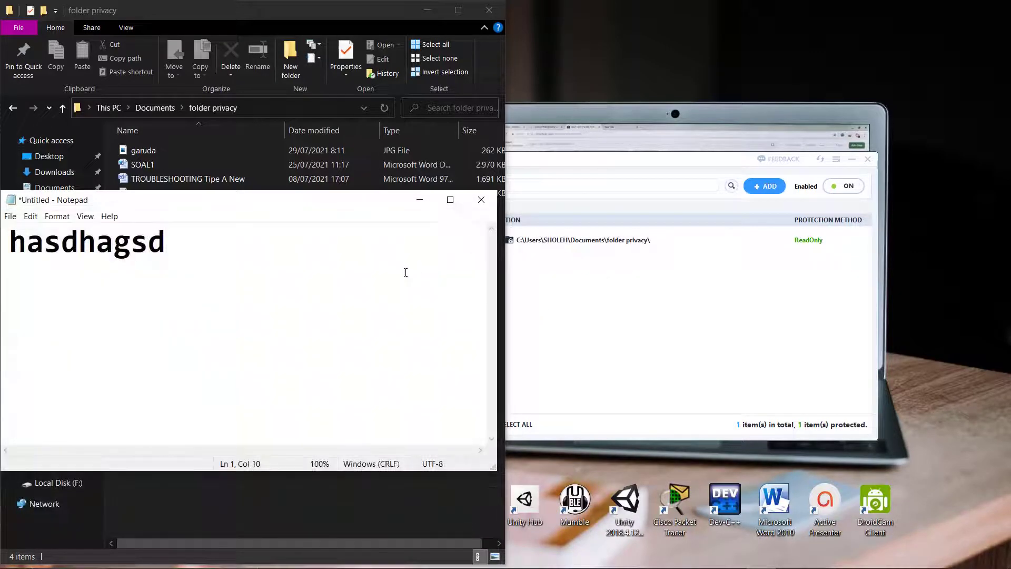
click(480, 199)
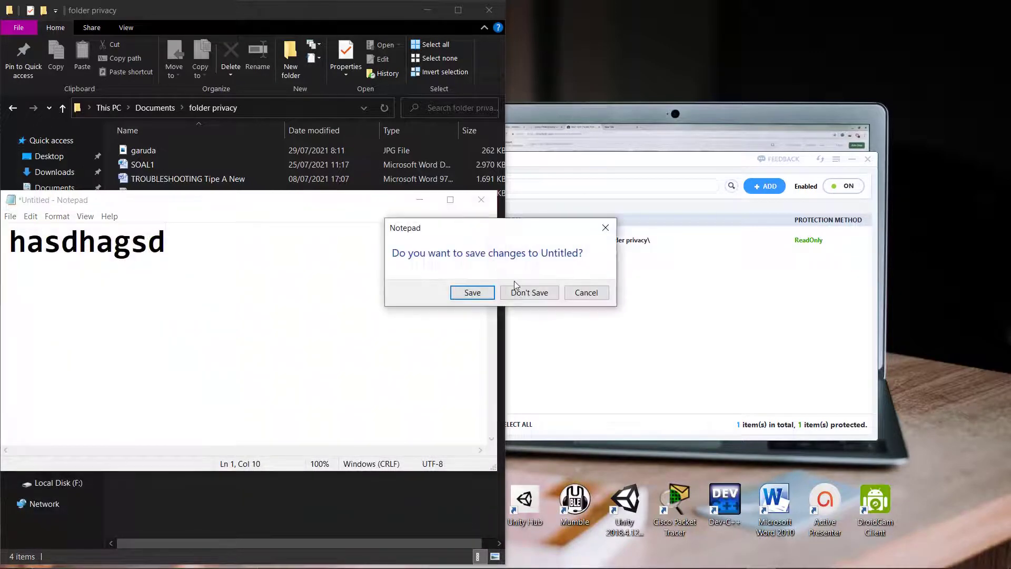
click(530, 293)
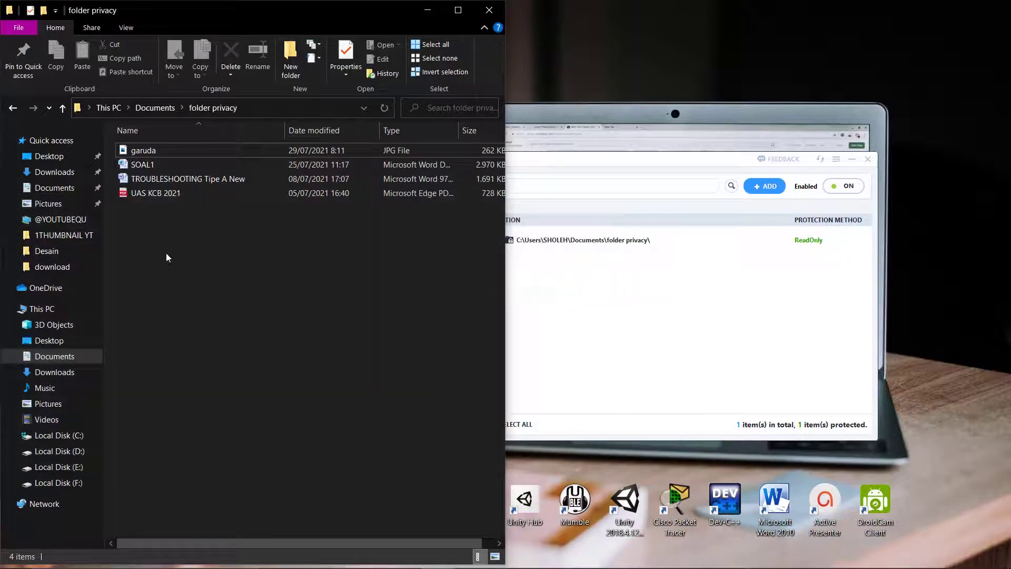
Step: Set folder privacy's protection to Hide and Lock, removing it from Documents
click(54, 189)
click(803, 246)
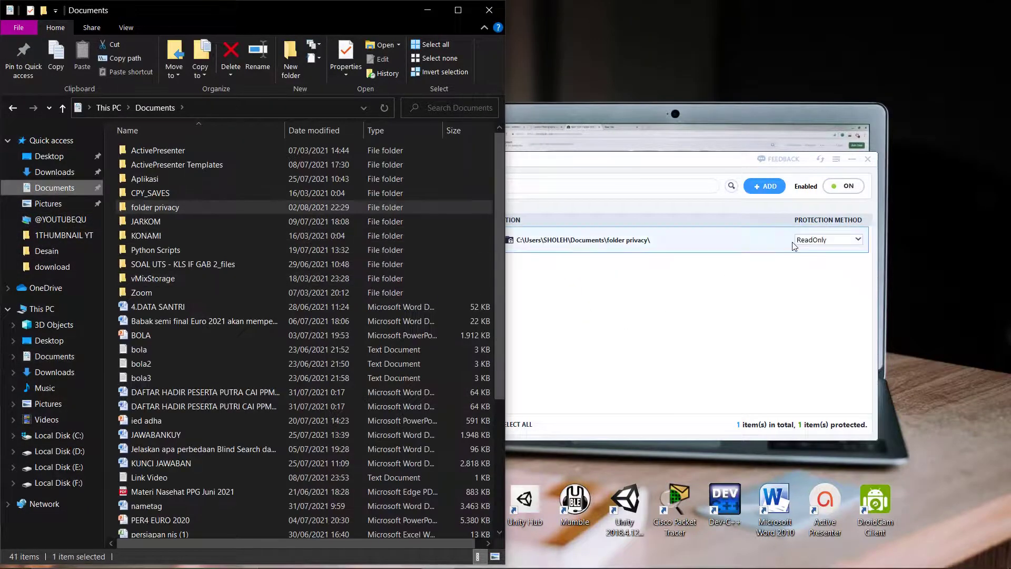
click(857, 240)
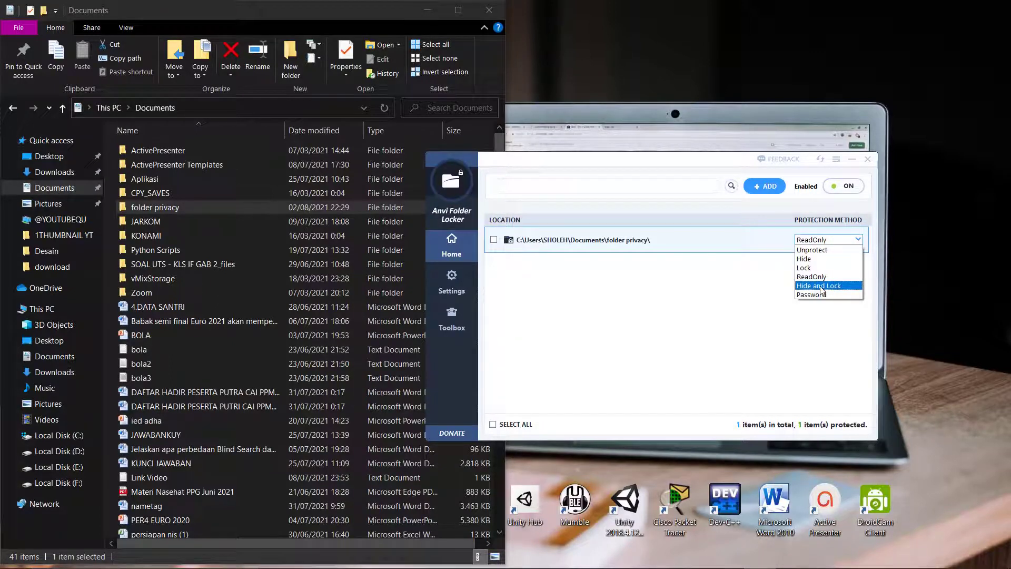
click(821, 286)
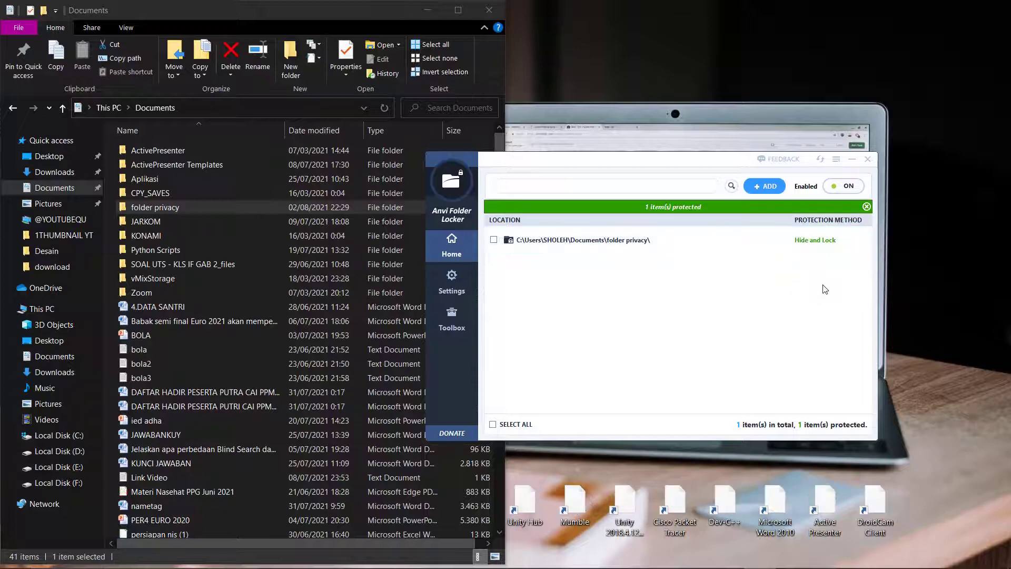
click(859, 240)
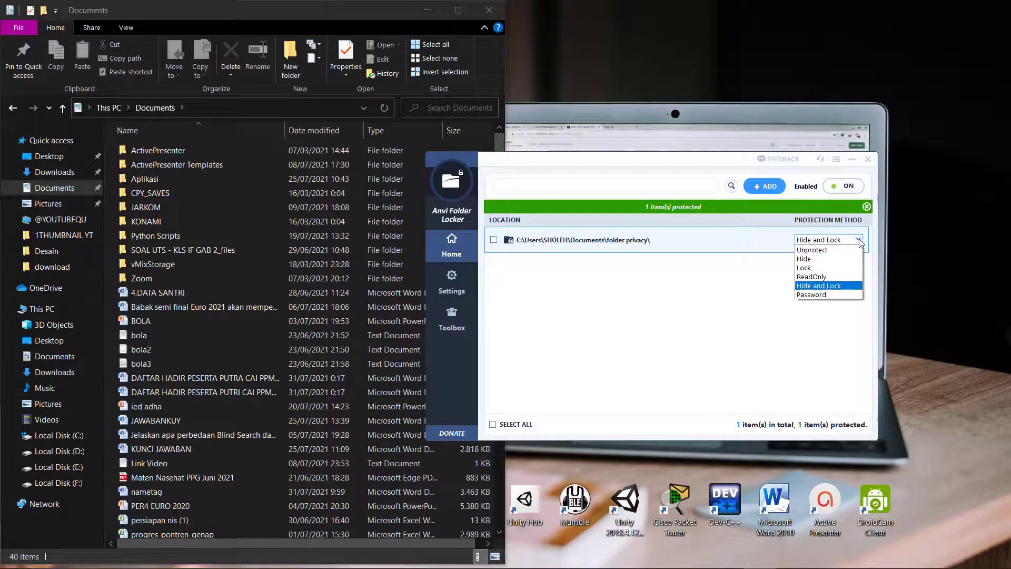
Step: Switch folder privacy to Password protection with a custom password entered and confirmed
click(826, 295)
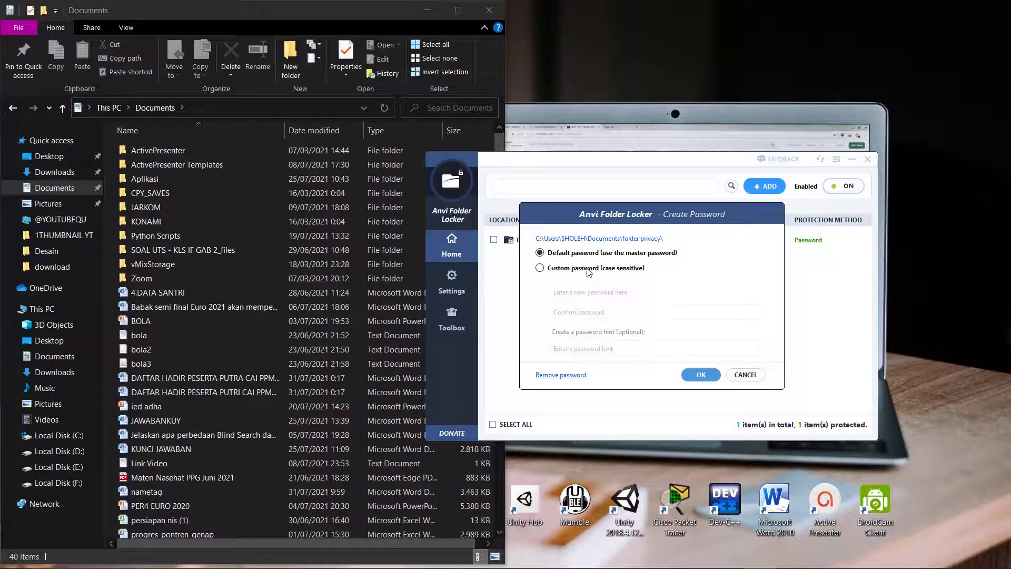
click(591, 270)
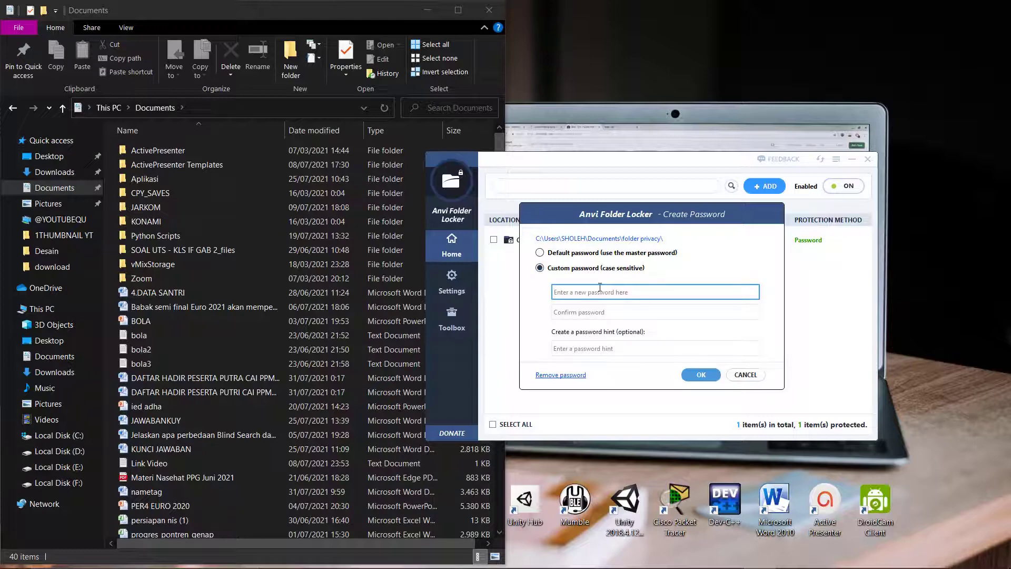
text(•••)
key(Tab)
text(•••)
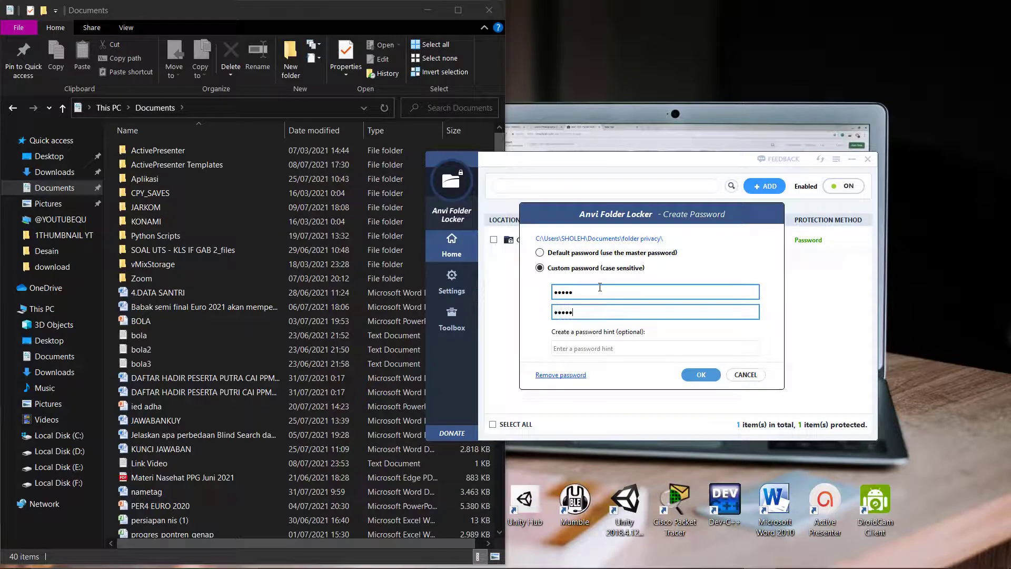
click(714, 375)
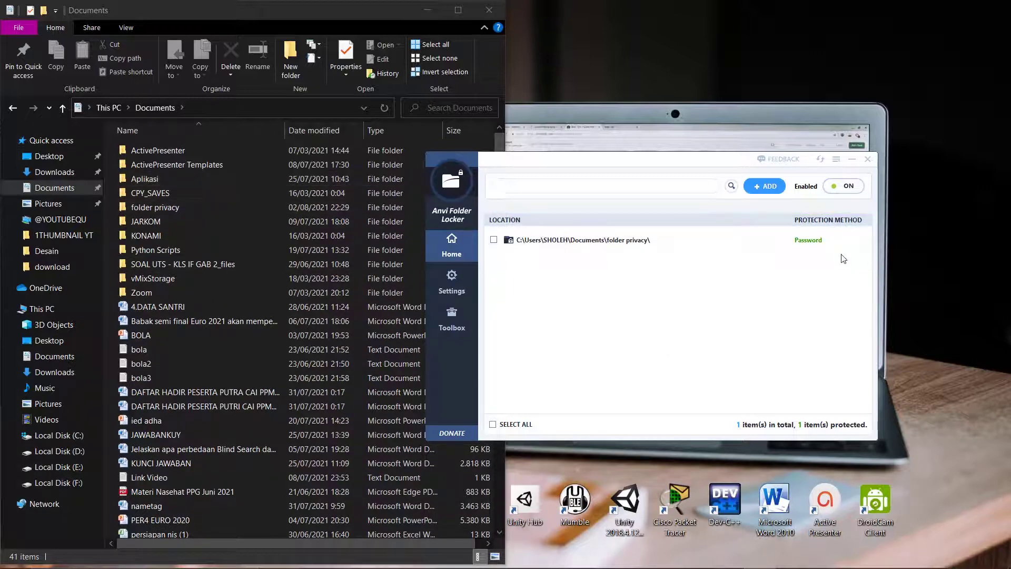
Step: Remove folder privacy from the locker's list, close the locker, and maximize Explorer
click(493, 240)
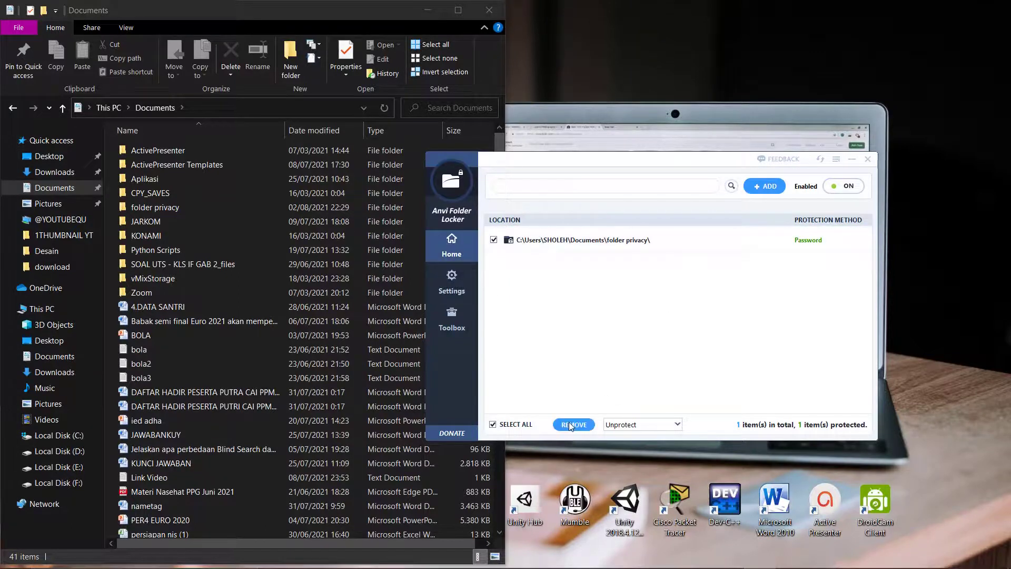
click(570, 423)
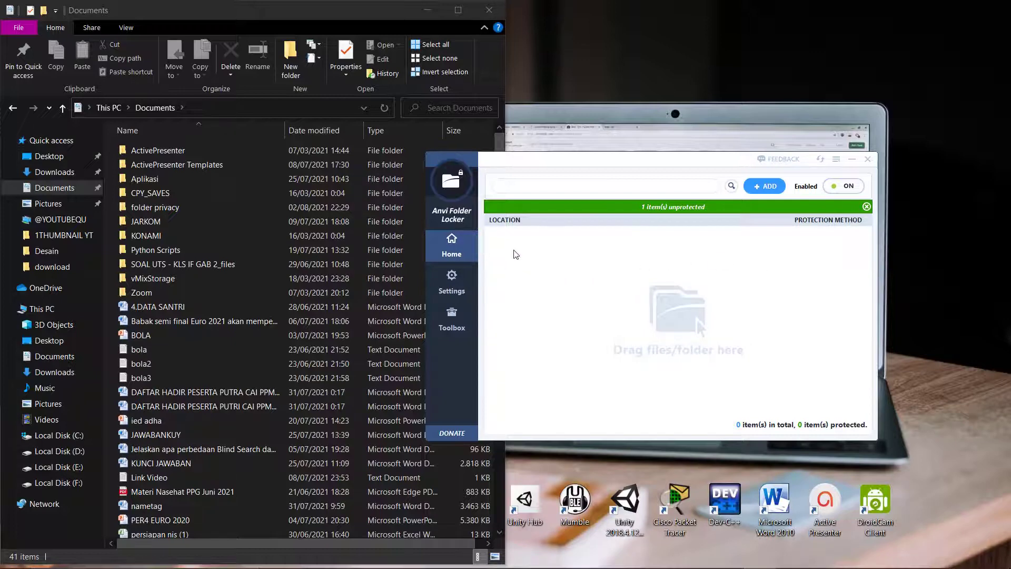
click(868, 159)
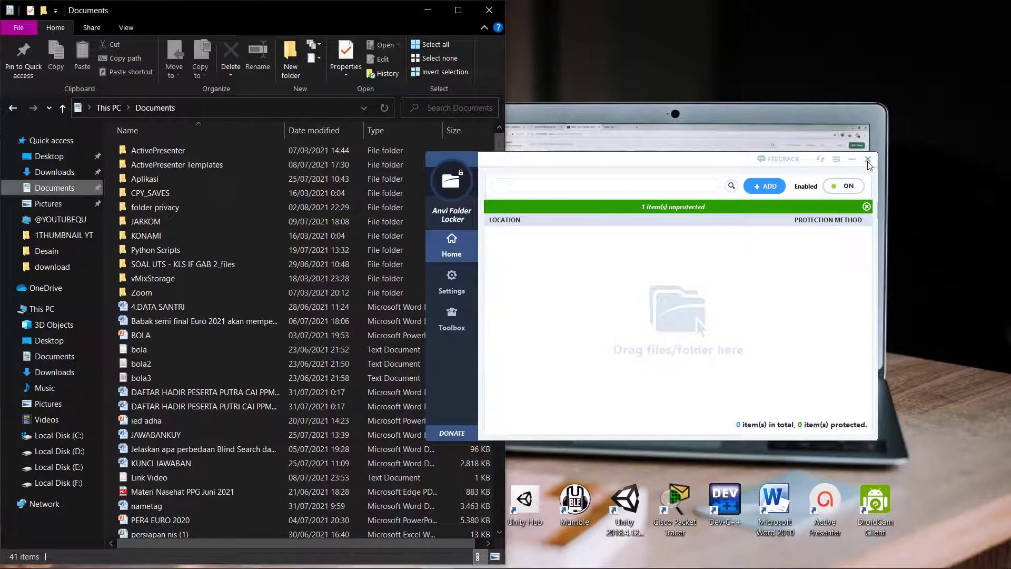
click(457, 10)
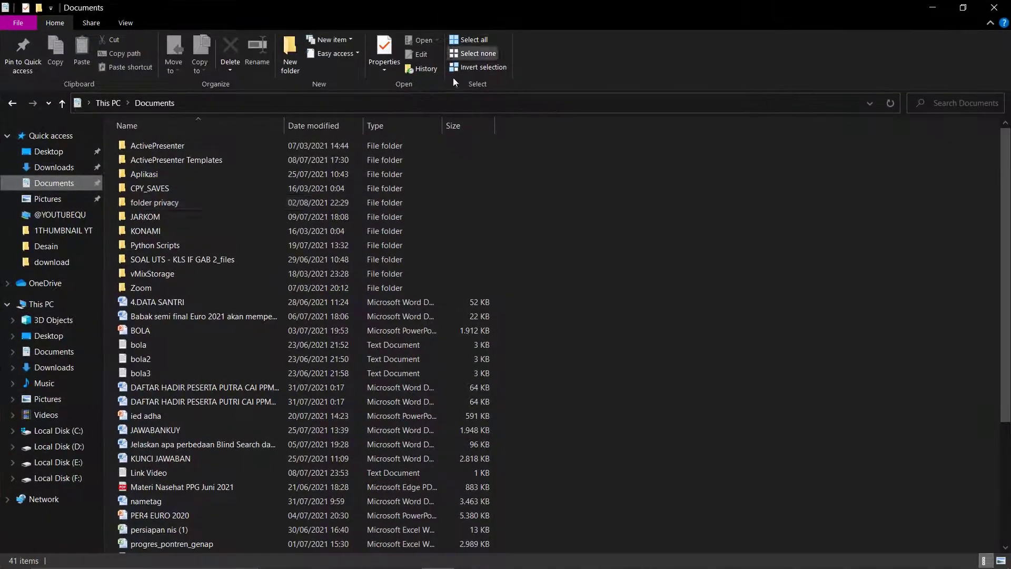
Step: Open folder privacy without a password and view the garuda image
double_click(264, 197)
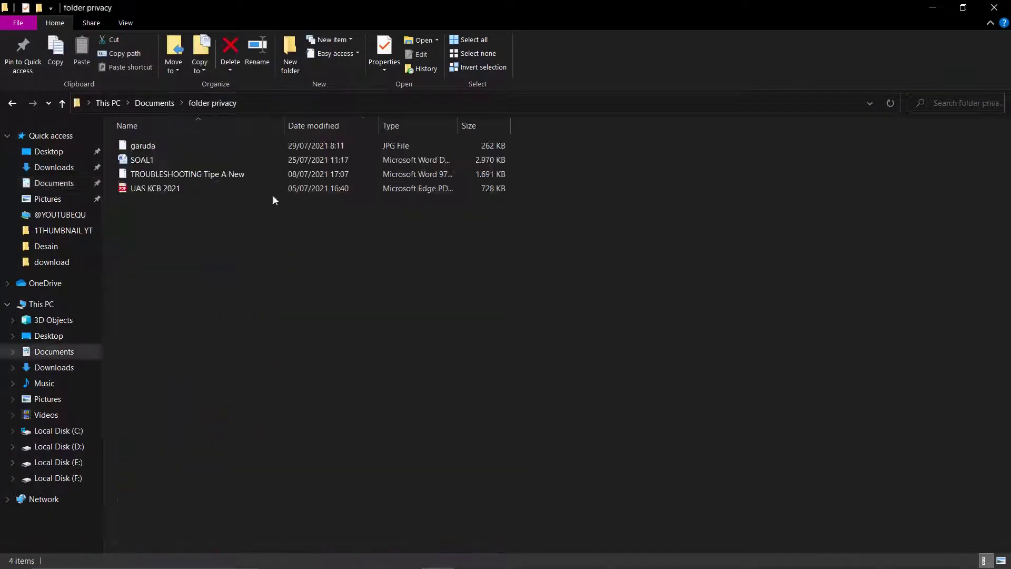
click(212, 147)
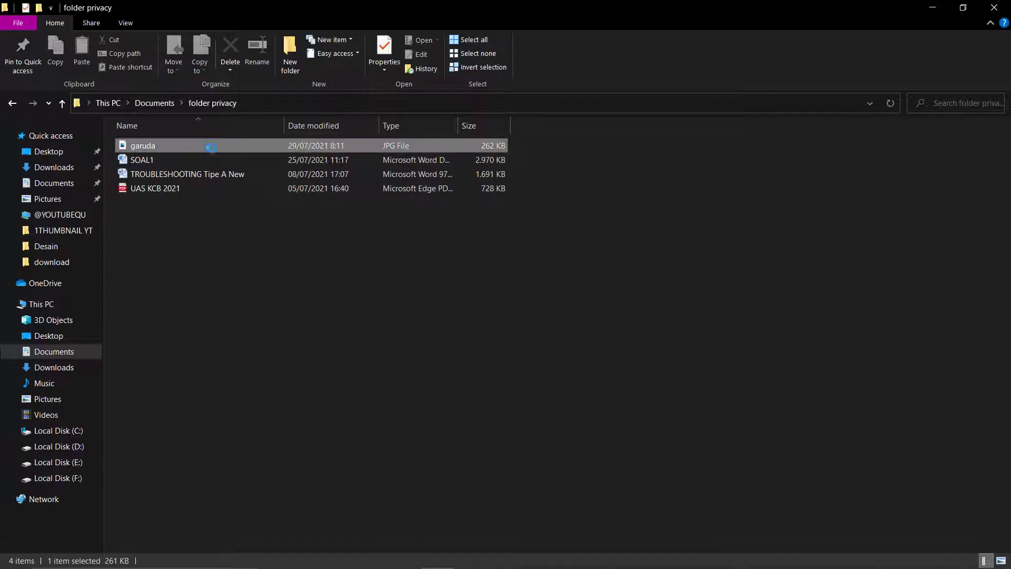
key(Return)
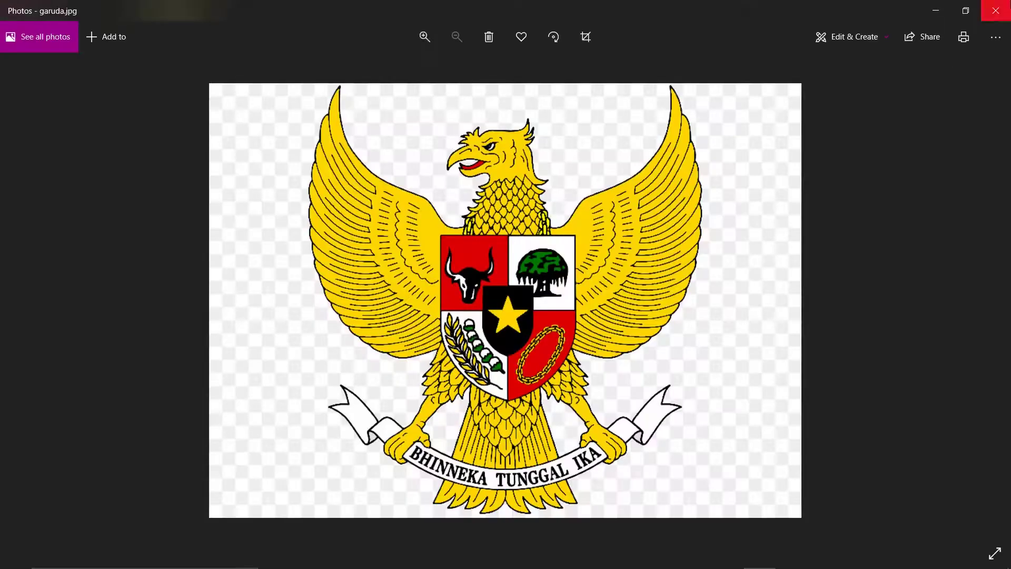
click(995, 8)
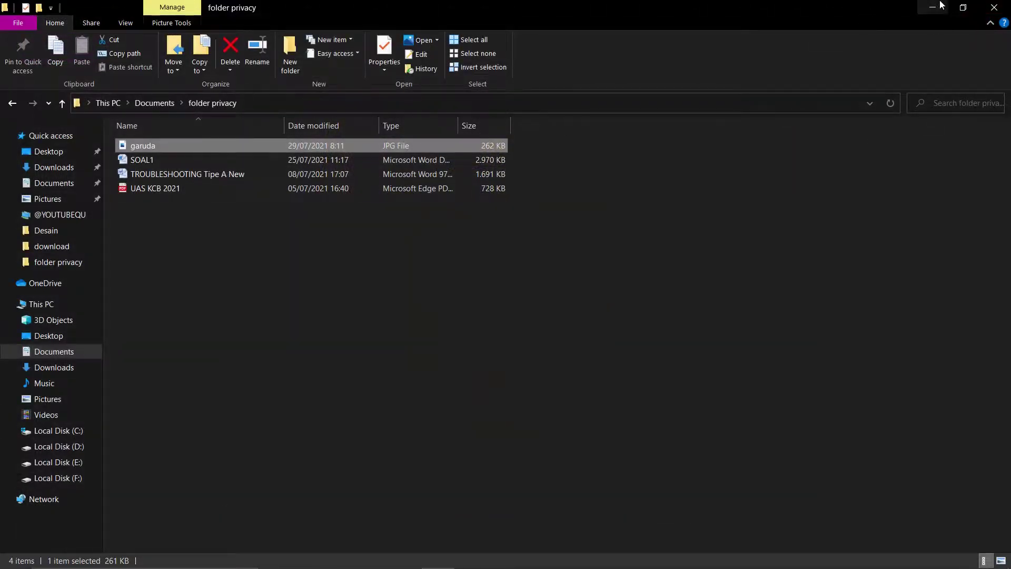
Step: Minimize File Explorer and refresh the desktop
click(933, 7)
right_click(562, 132)
click(606, 176)
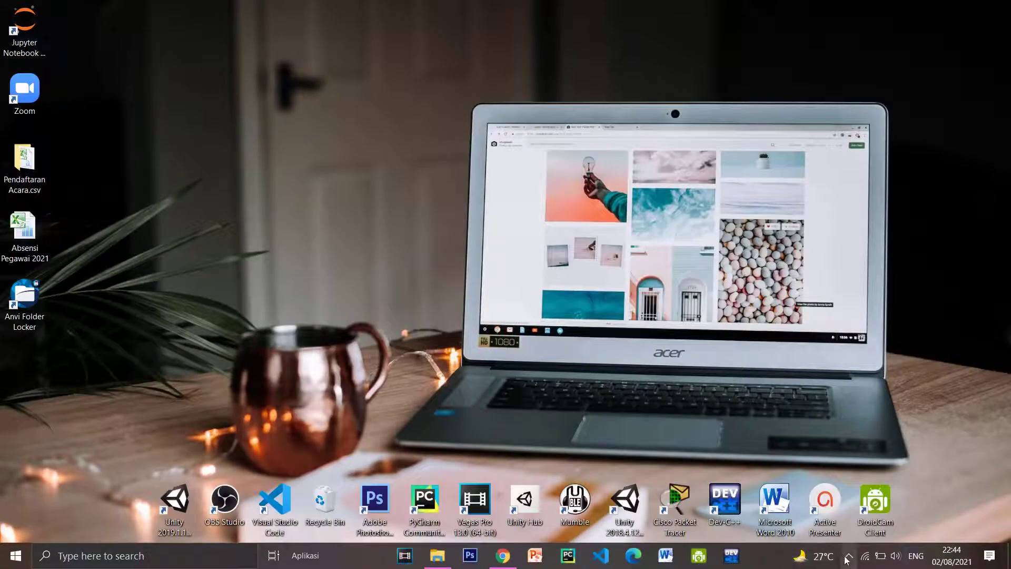
Step: Open the screen recorder's Recording Toolbar from the system tray and move it to mid-desktop
click(848, 556)
click(824, 529)
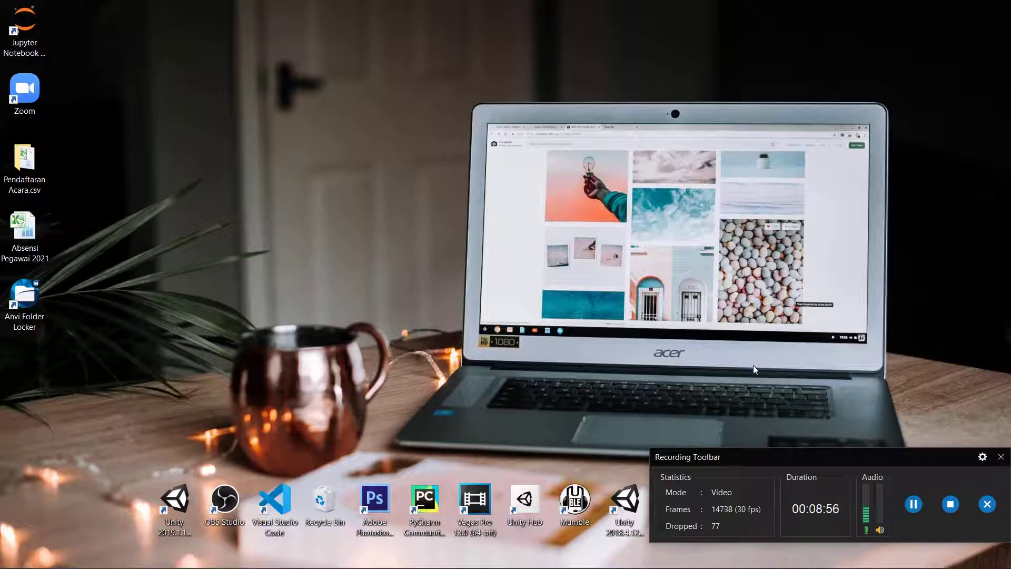
drag(933, 455, 719, 405)
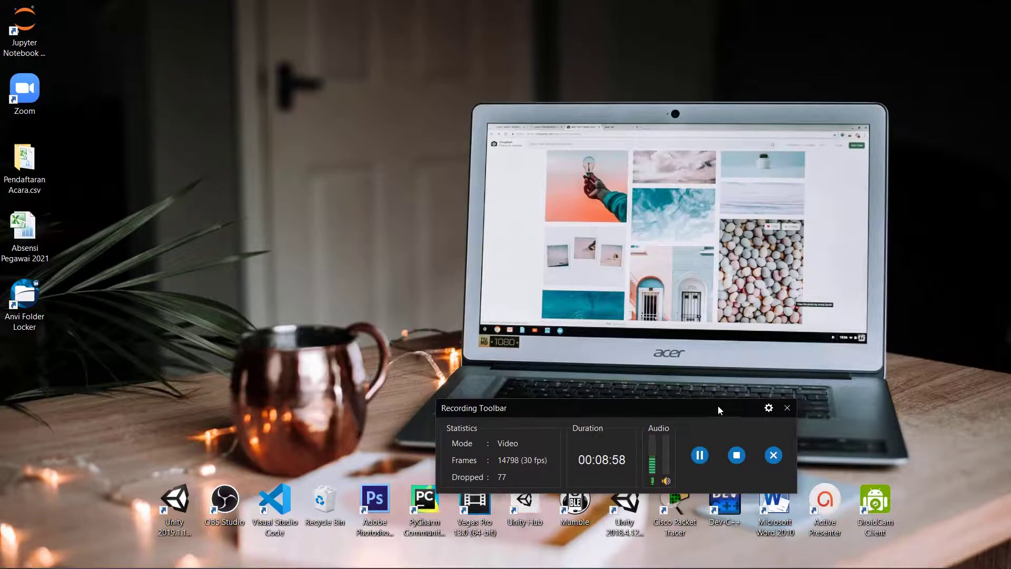